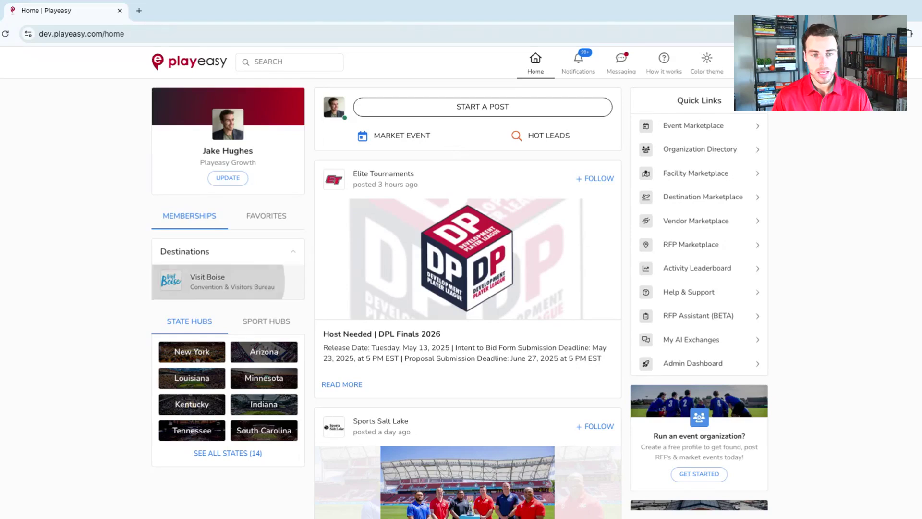
Step: Open the Visit Boise destination's admin view and show its site selection leads
click(207, 281)
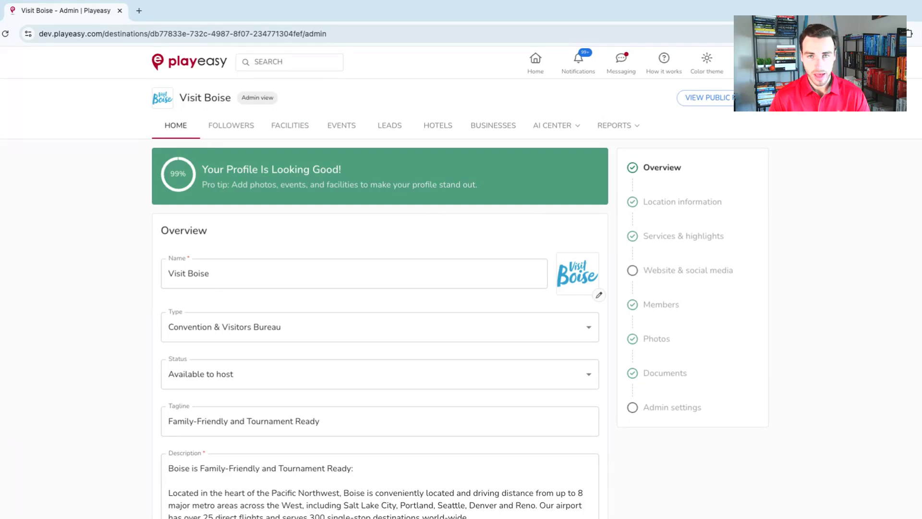
click(389, 128)
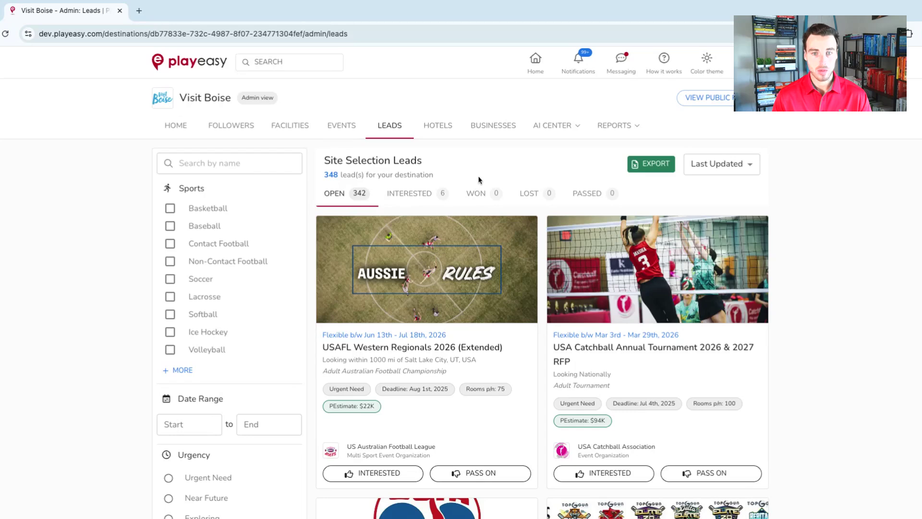
Step: Look through the lead filters, from sports to event types, and the first page of open site selection leads
scroll(264, 299, down, 1)
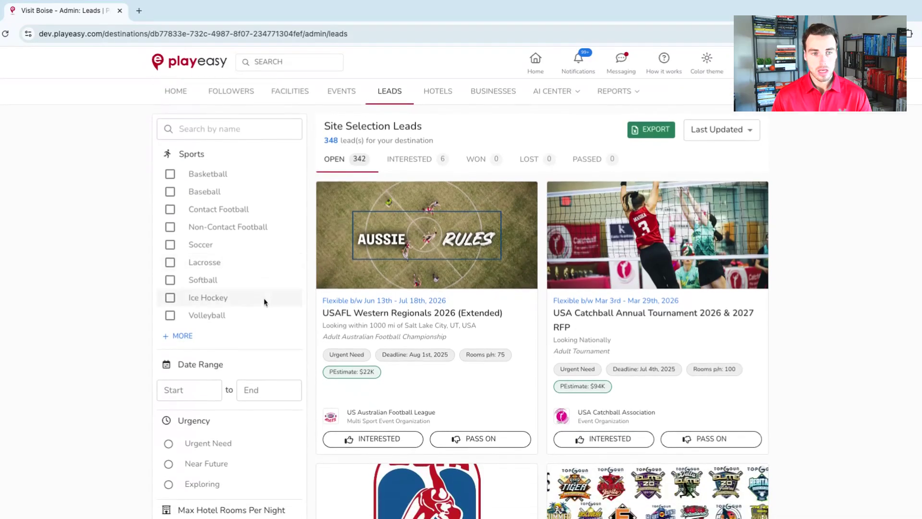
scroll(228, 251, down, 3)
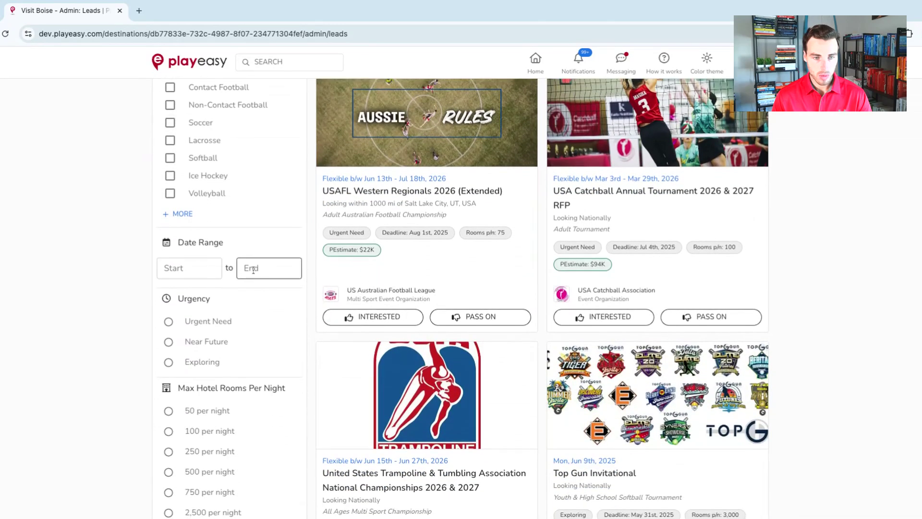
scroll(233, 284, down, 3)
scroll(232, 323, down, 3)
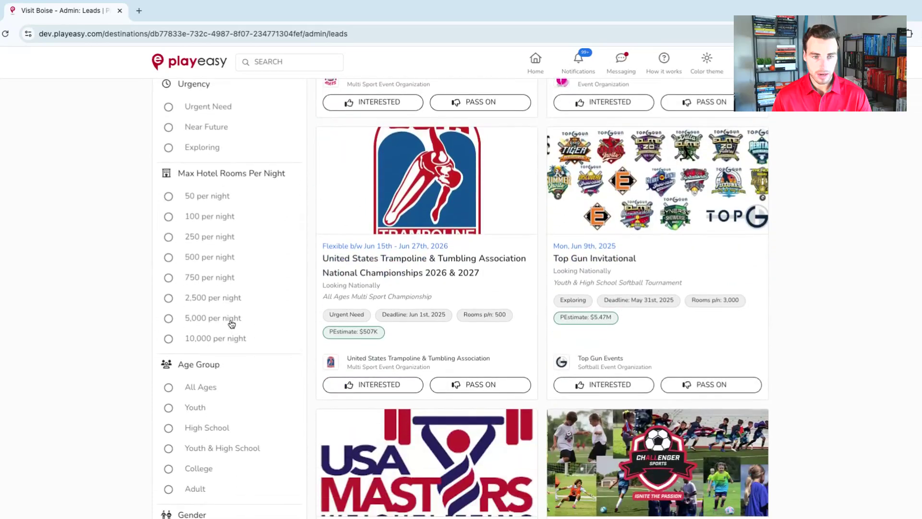
scroll(262, 298, down, 5)
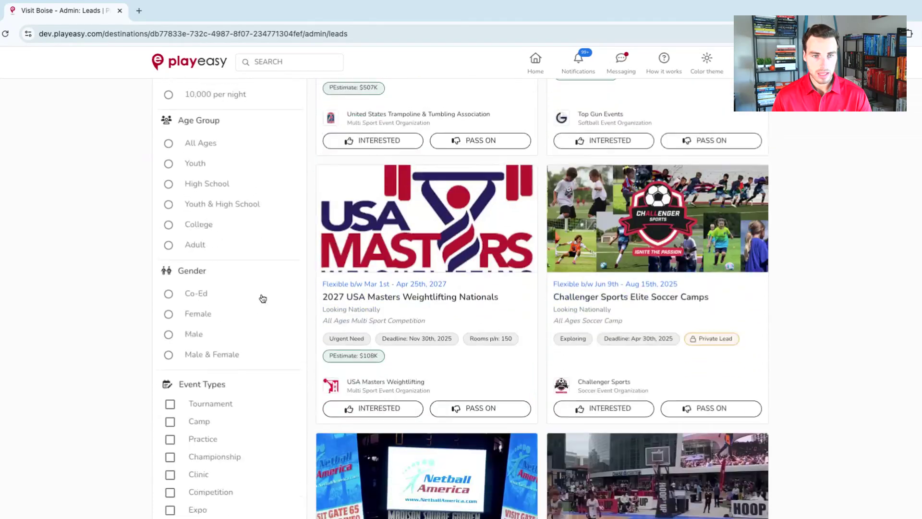
scroll(262, 297, down, 4)
scroll(476, 253, down, 2)
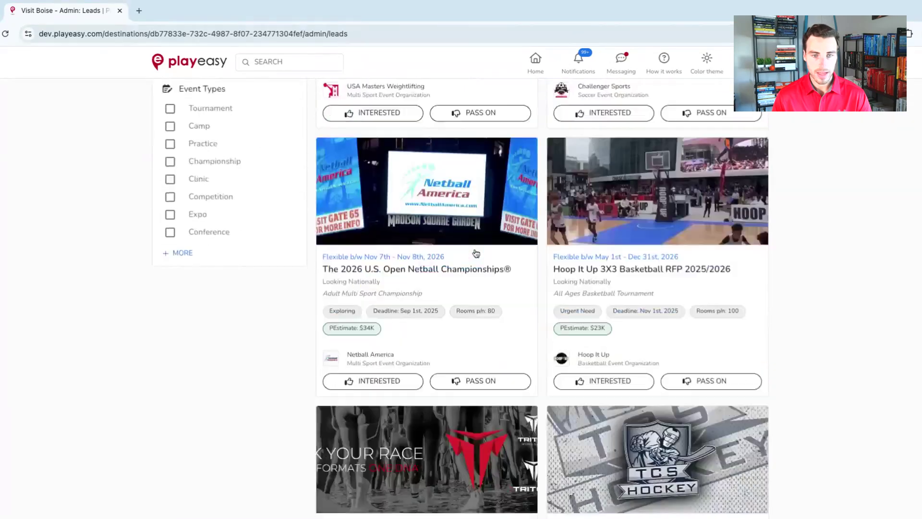
scroll(476, 253, down, 4)
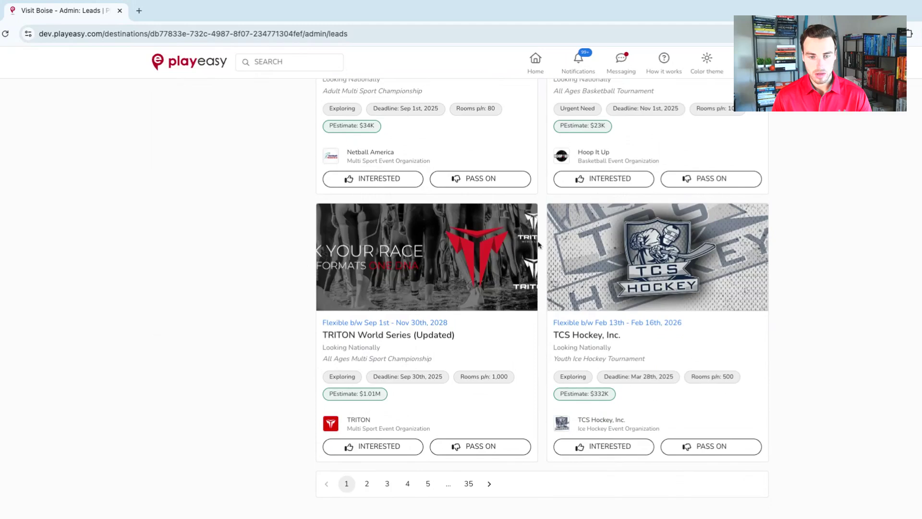
scroll(539, 245, up, 9)
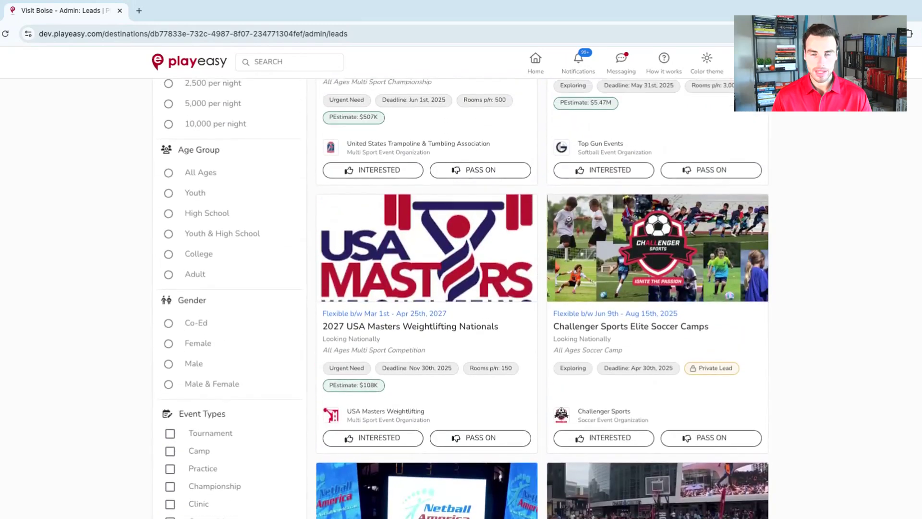
scroll(462, 298, up, 11)
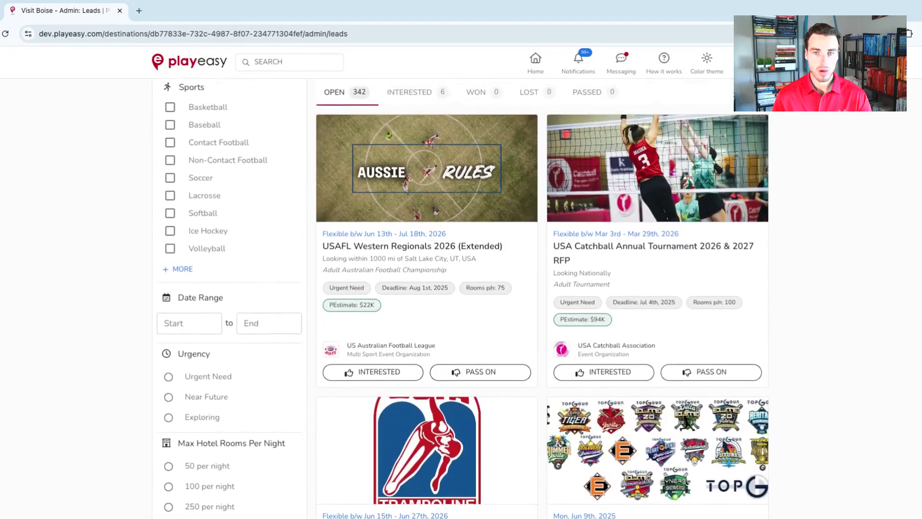
scroll(462, 298, up, 1)
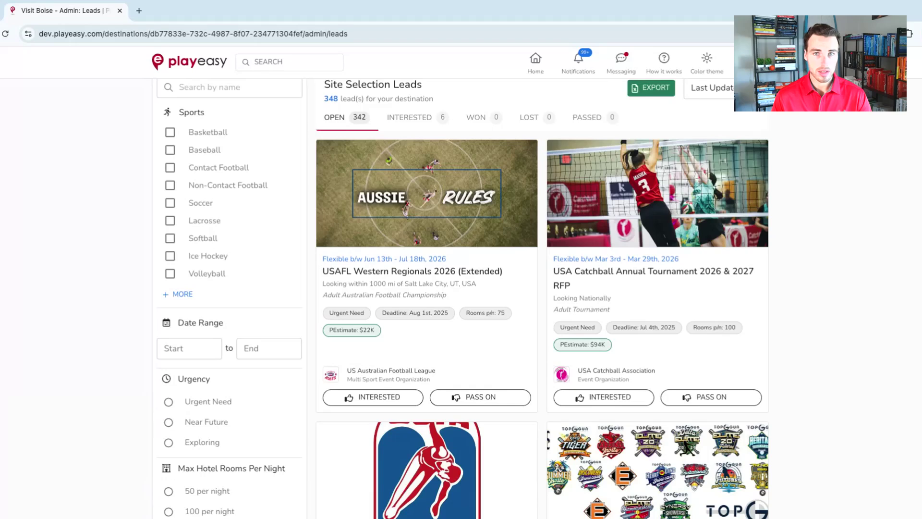
Step: Open the USAFL Western Regionals 2026 (Extended) lead and review its economic estimate, matching facilities, event details, site requirements, documents and location
click(451, 284)
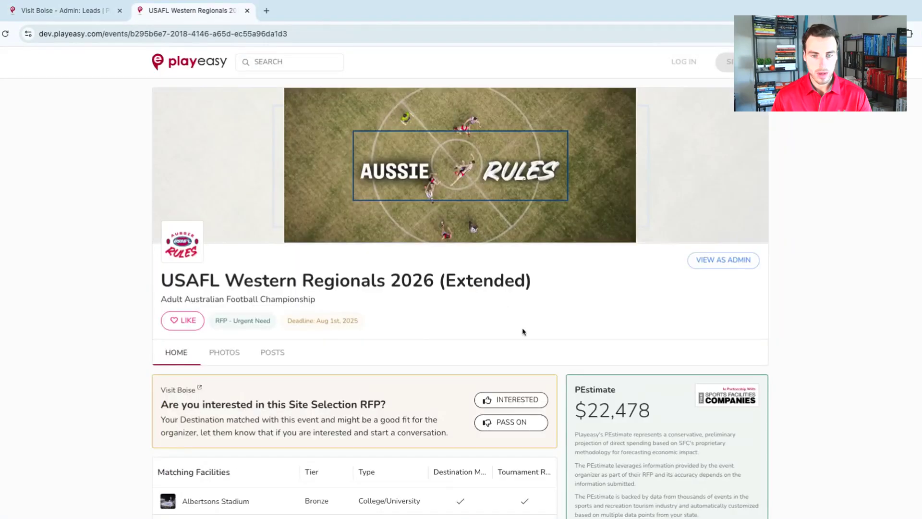
scroll(541, 353, down, 1)
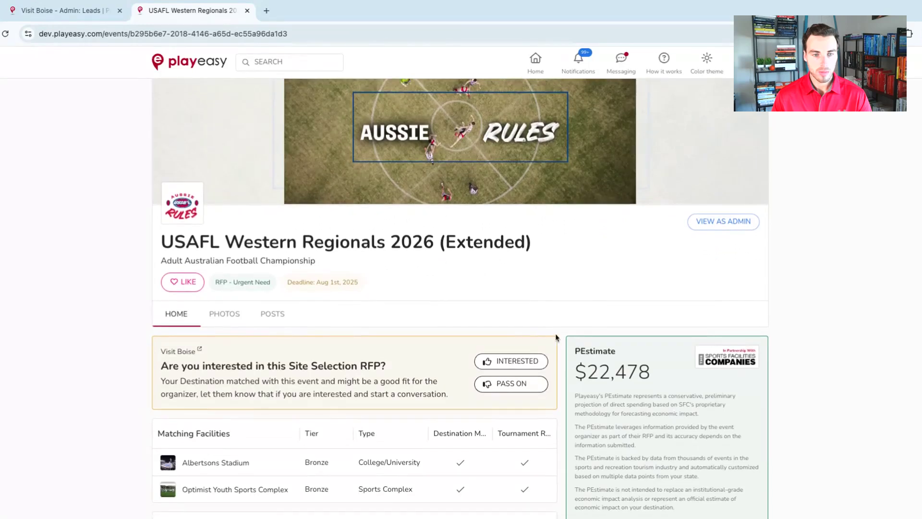
scroll(555, 336, down, 1)
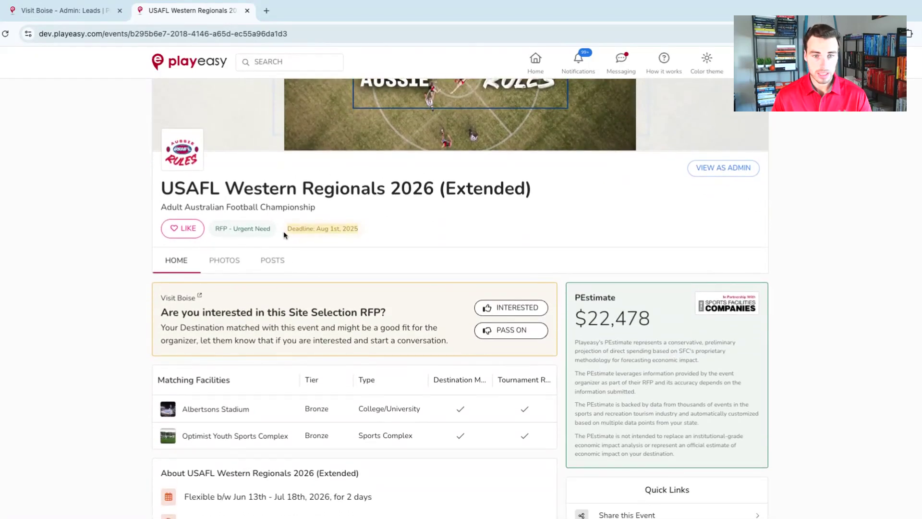
scroll(399, 240, down, 3)
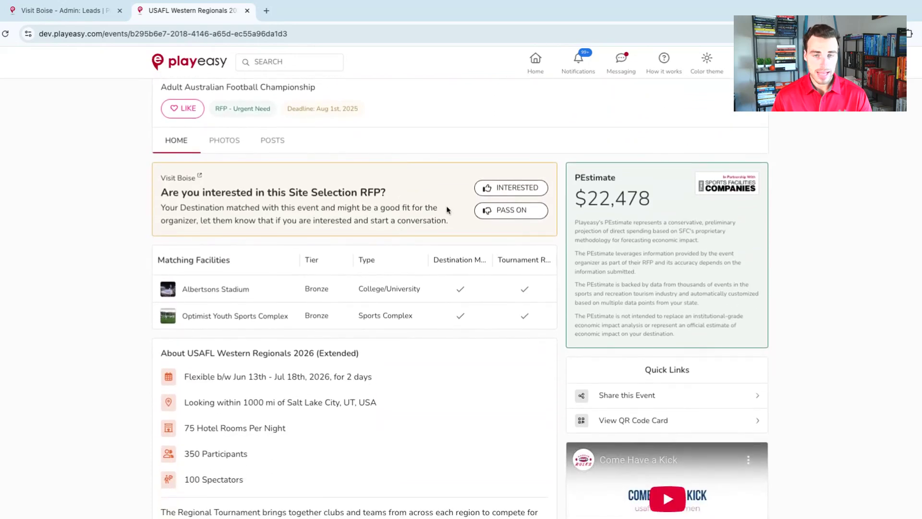
scroll(447, 211, down, 2)
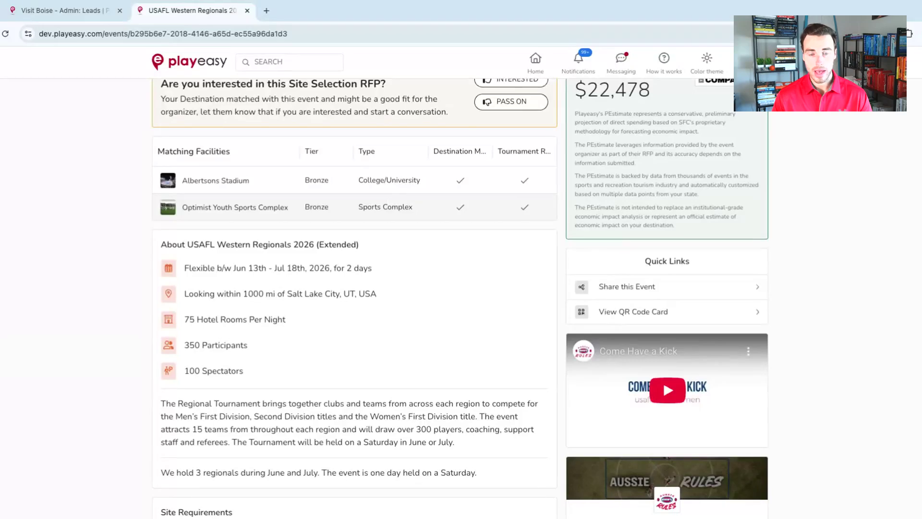
scroll(252, 162, down, 2)
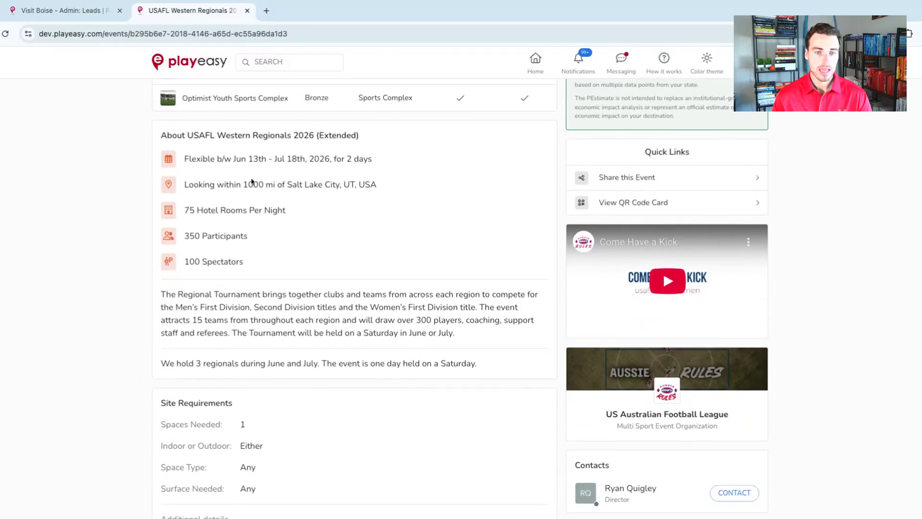
scroll(380, 223, down, 1)
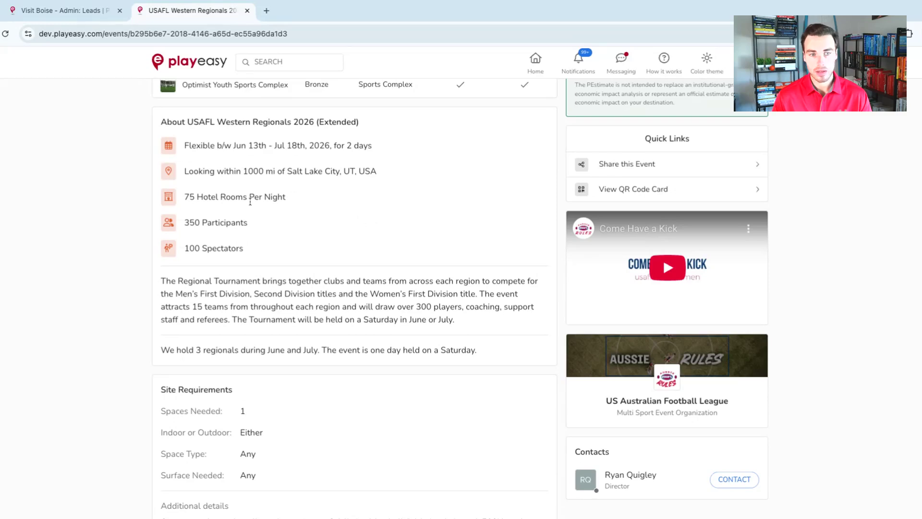
scroll(413, 244, down, 2)
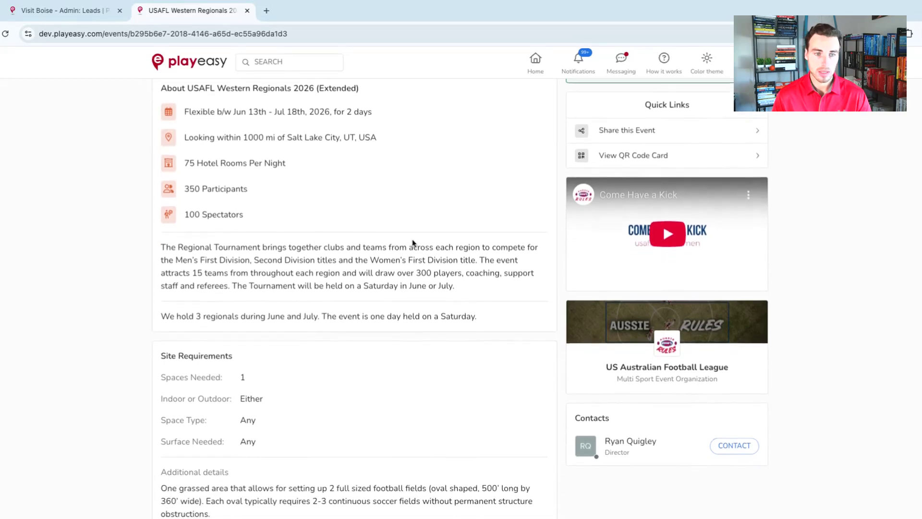
scroll(413, 243, down, 3)
scroll(399, 269, down, 3)
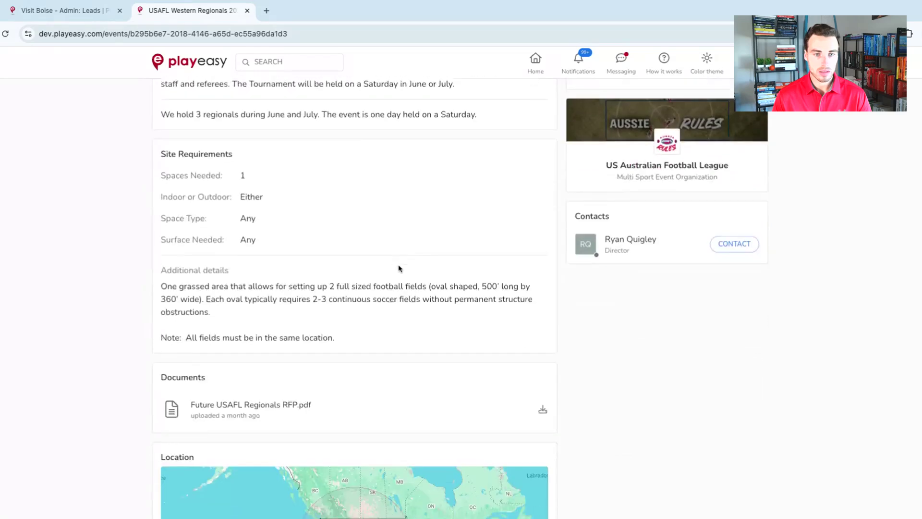
scroll(411, 256, down, 3)
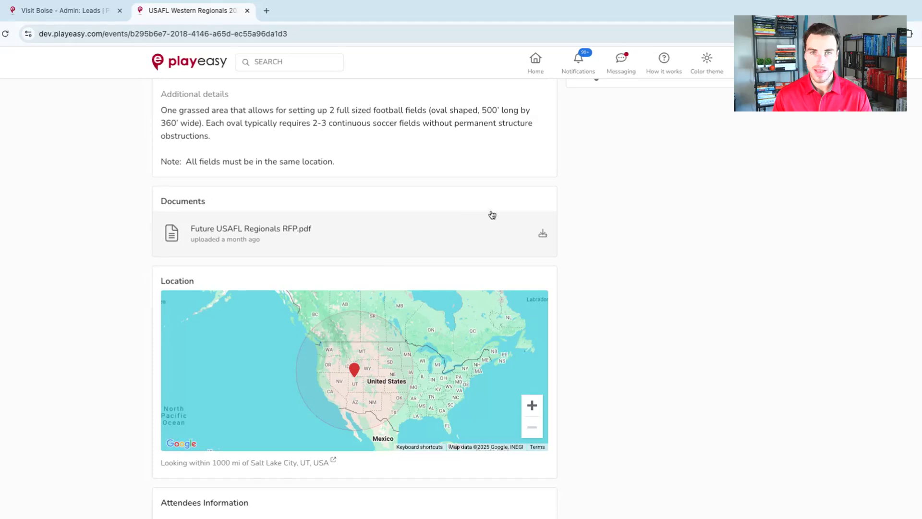
Step: View the event director's contact card, highlight the e-mail and phone details, and close the card
scroll(564, 211, up, 3)
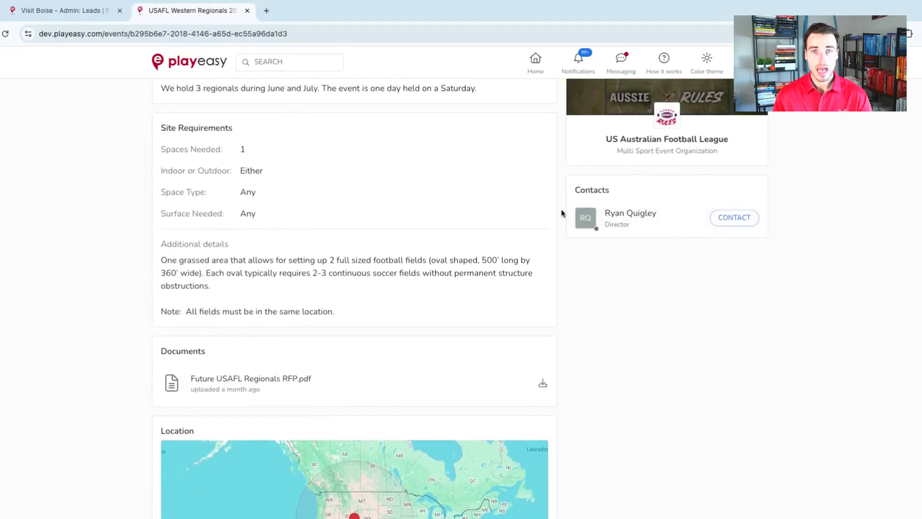
scroll(563, 213, up, 3)
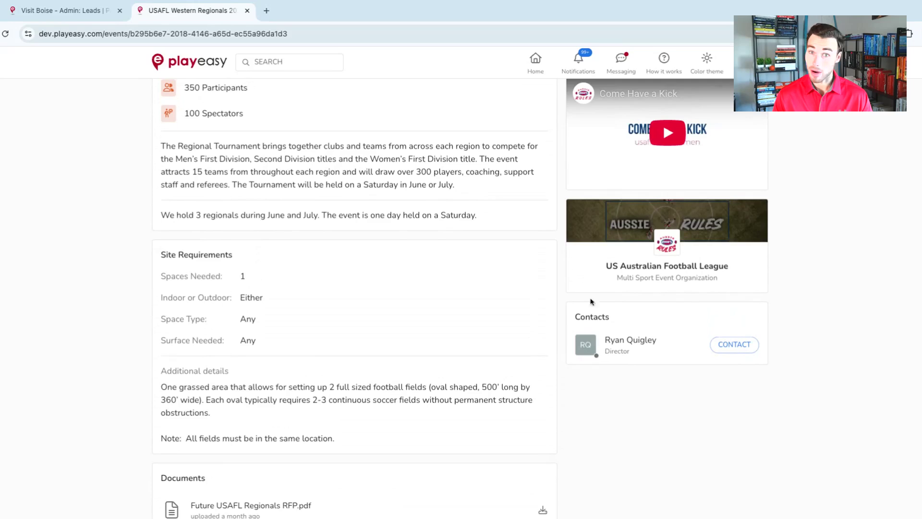
click(601, 342)
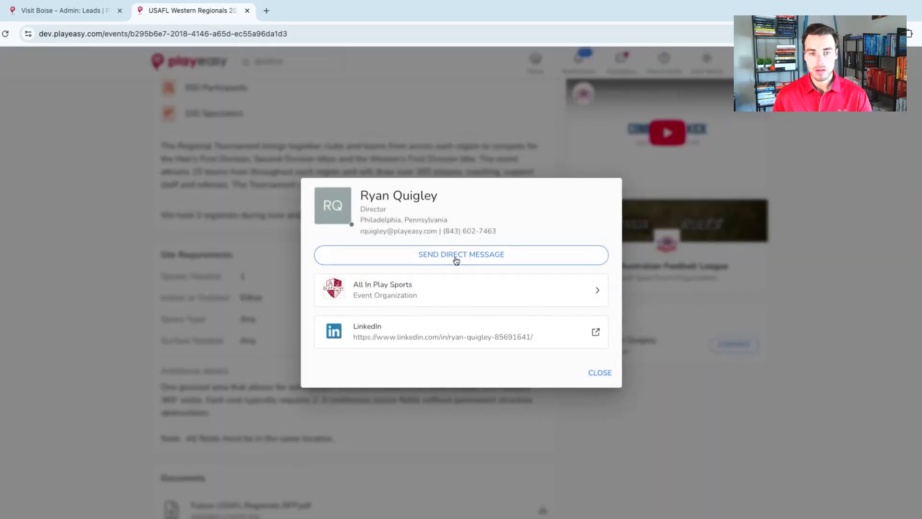
drag(364, 231, 482, 231)
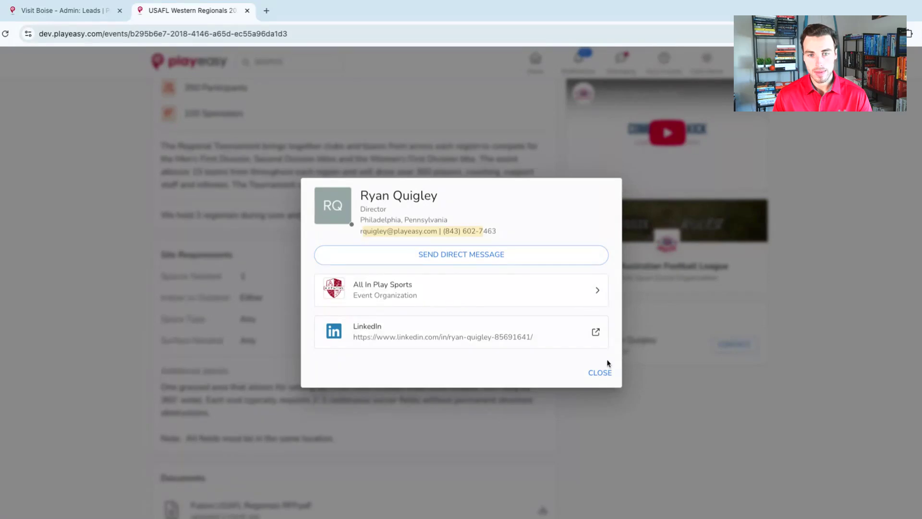
click(606, 374)
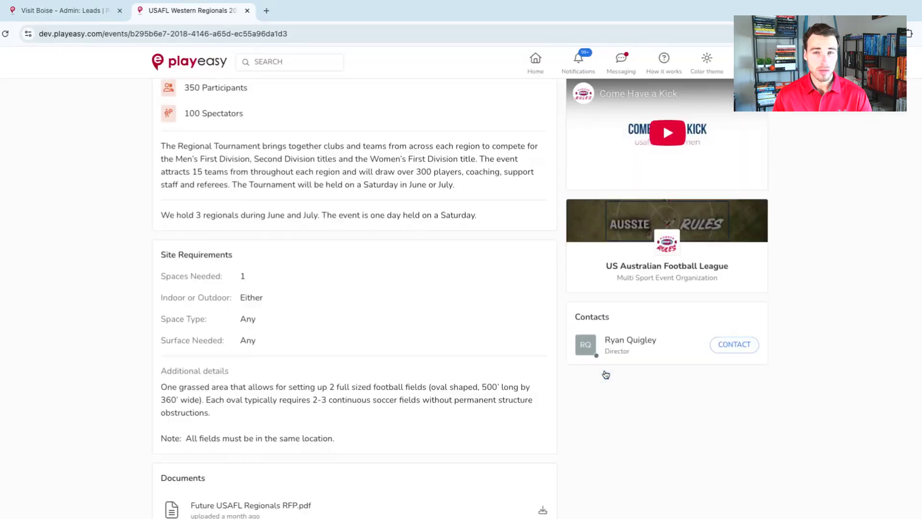
Step: Mark the lead as interested, connecting with the organizer through the message "hey im interested, let me get back to you.", and open the resulting conversation
scroll(540, 277, up, 8)
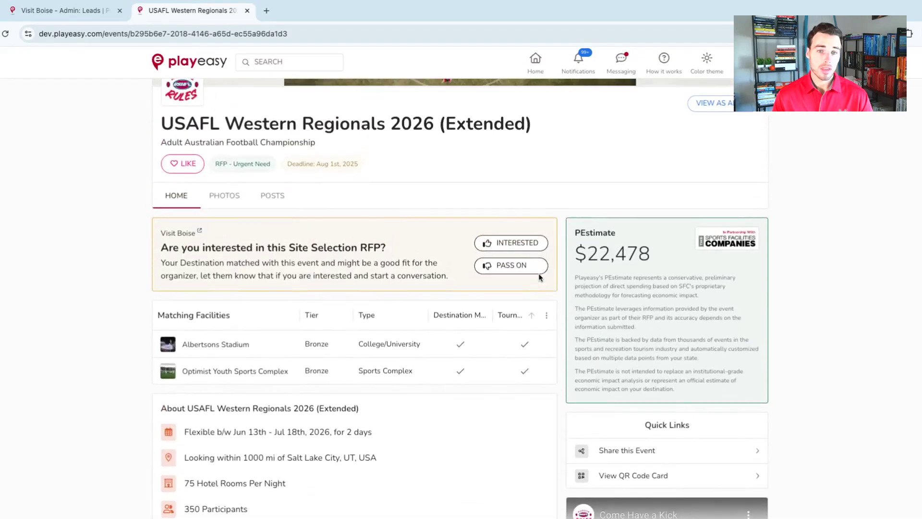
click(514, 266)
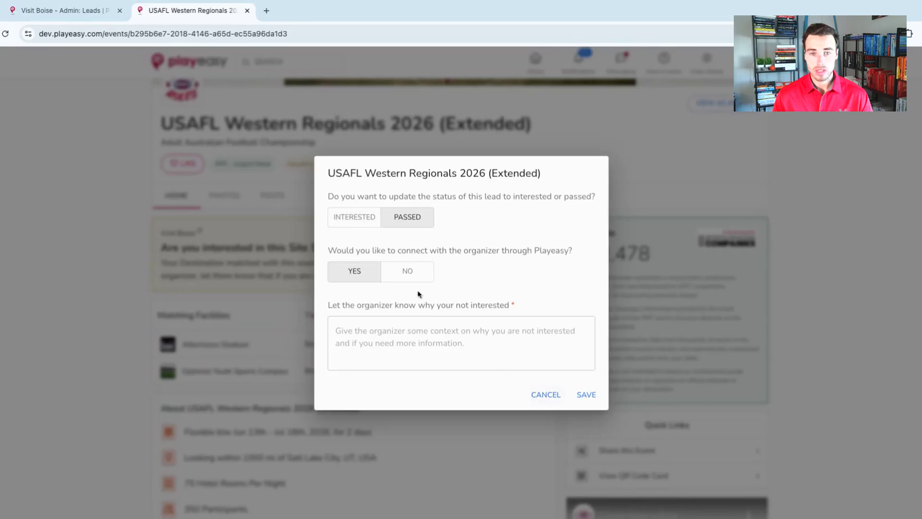
click(364, 222)
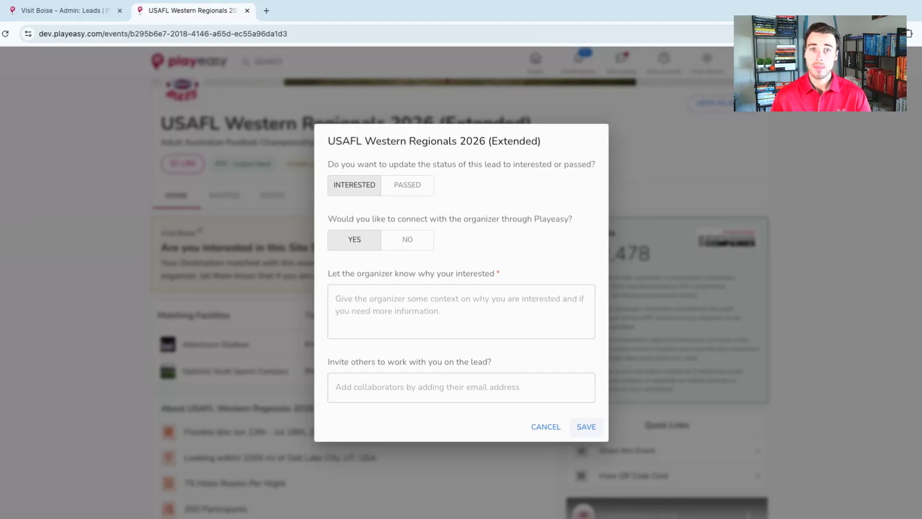
click(411, 299)
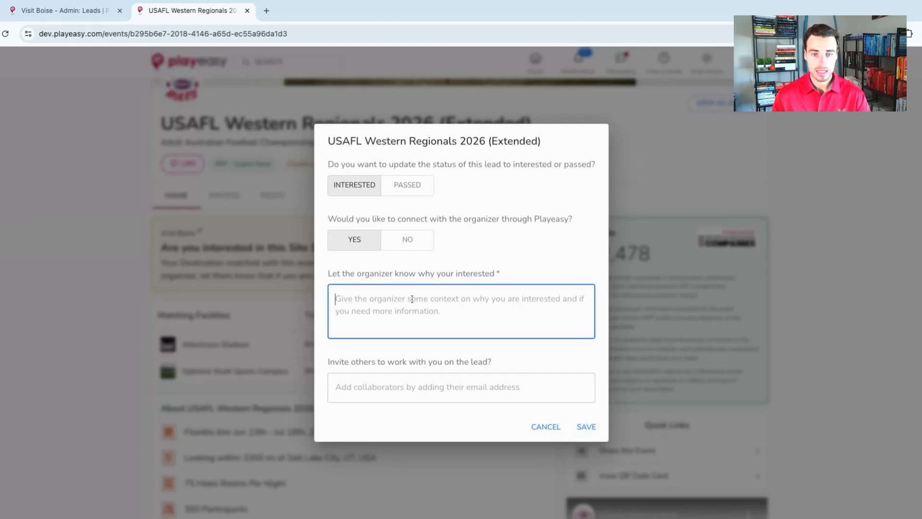
text(hey im i)
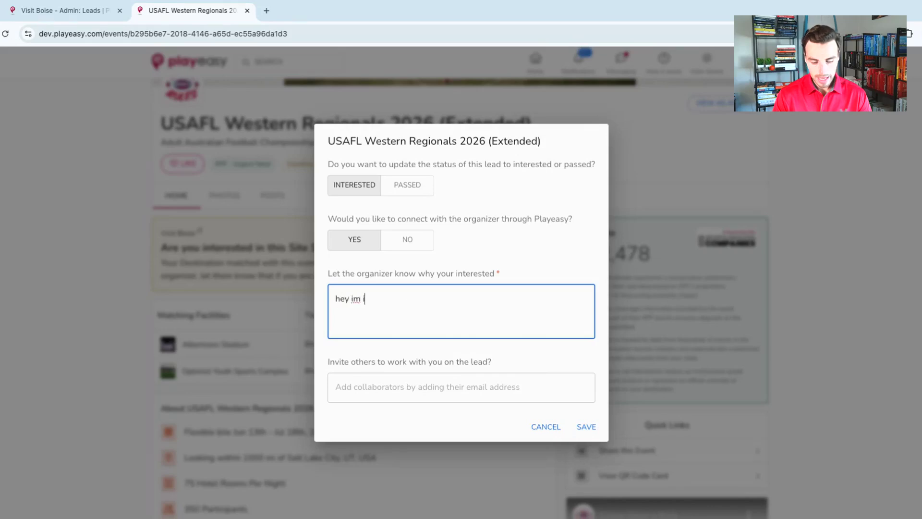
text(nterested, let)
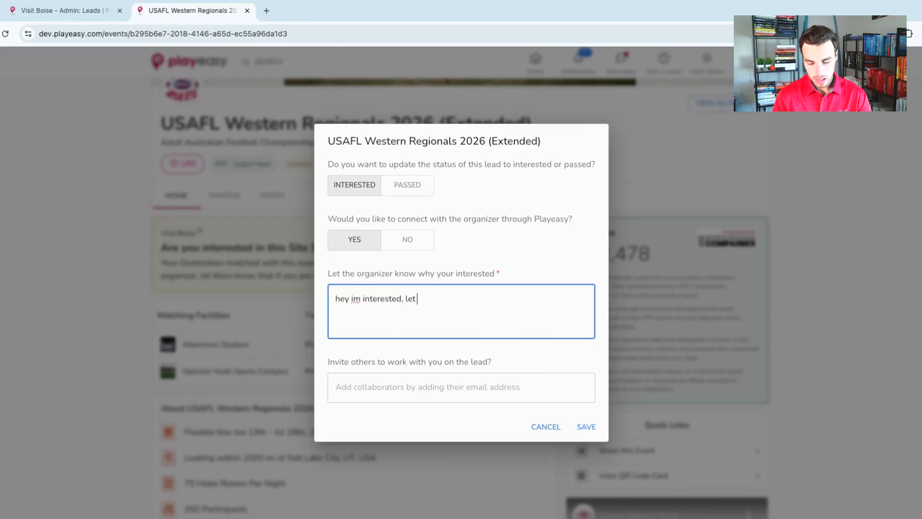
text( me get back to you.)
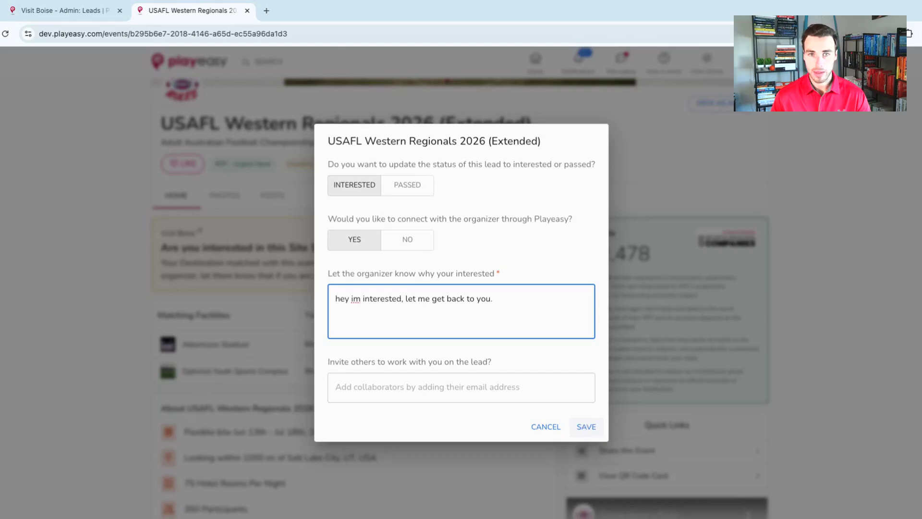
click(587, 427)
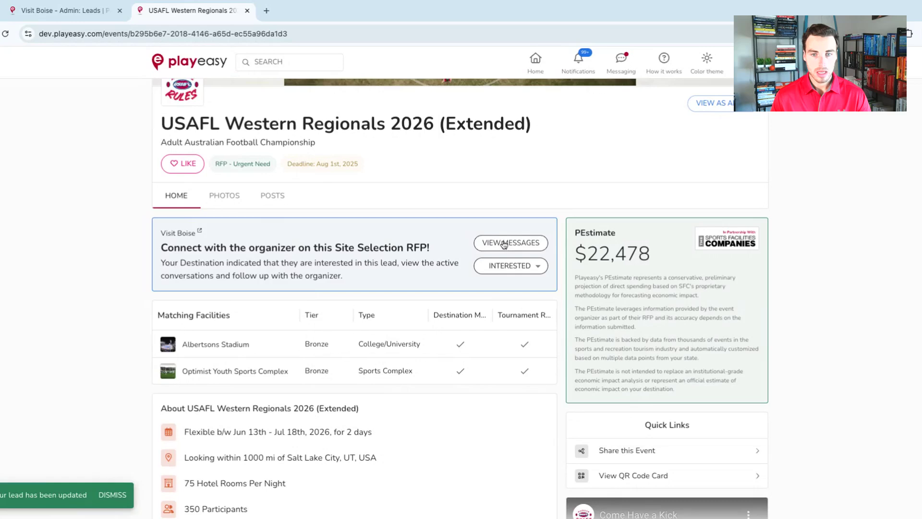
click(504, 243)
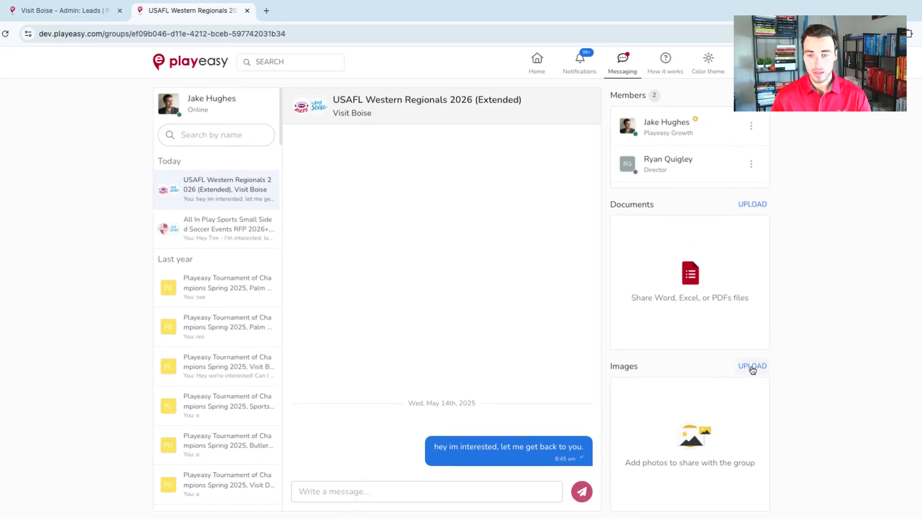
Step: Invite a teammate to the USAFL Western Regionals 2026 (Extended) conversation by entering their e-mail address, and check the member list
click(752, 95)
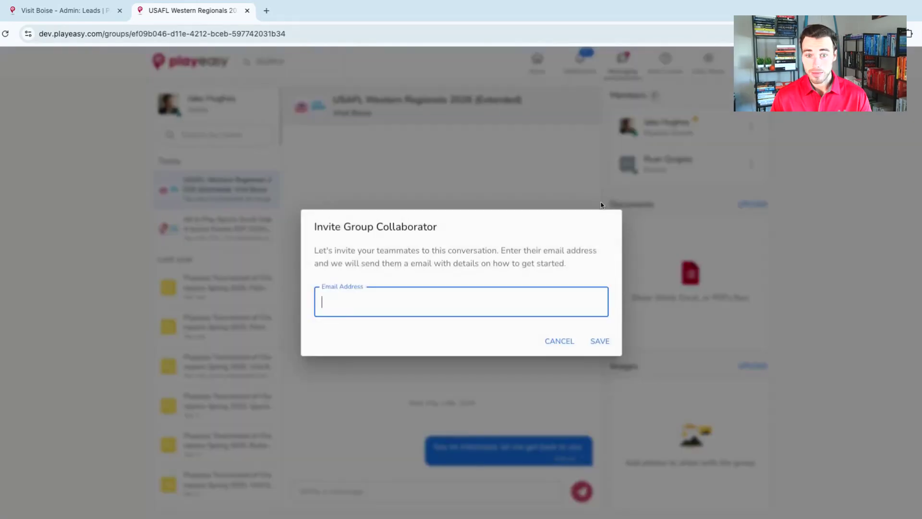
text(scapuz)
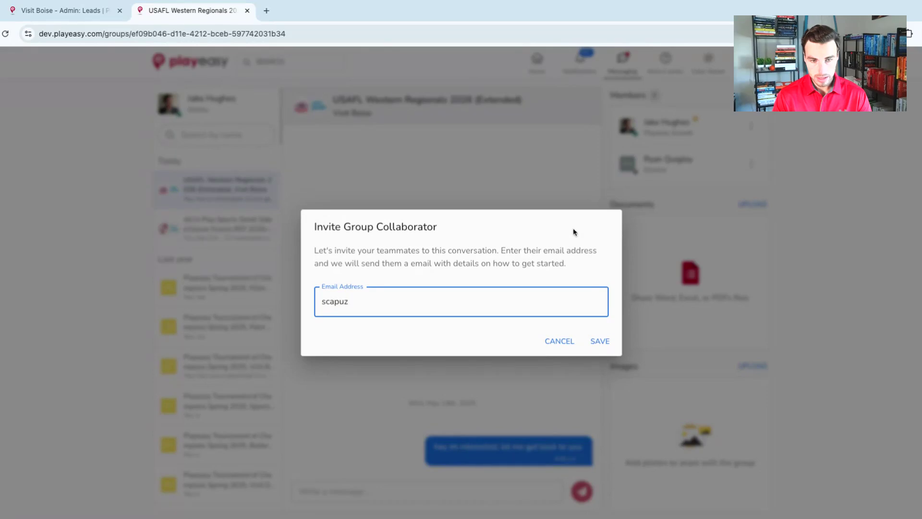
click(428, 327)
click(600, 342)
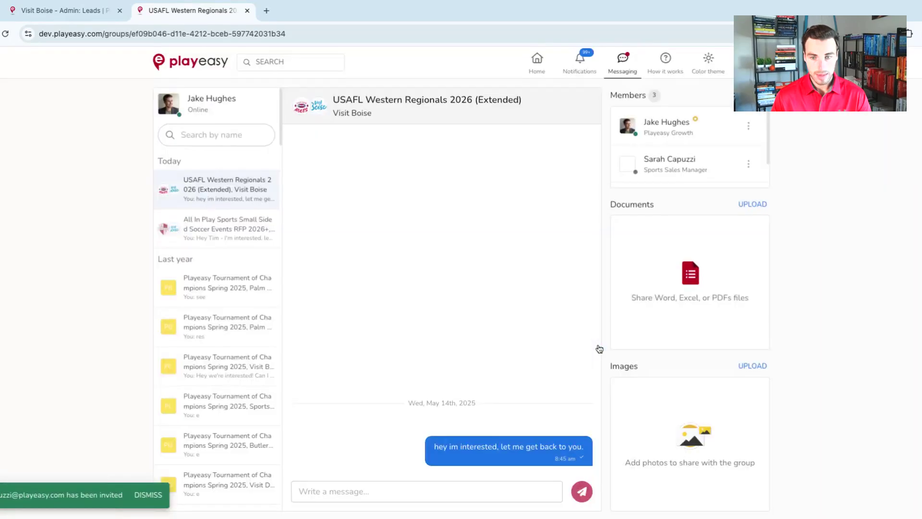
scroll(619, 163, down, 1)
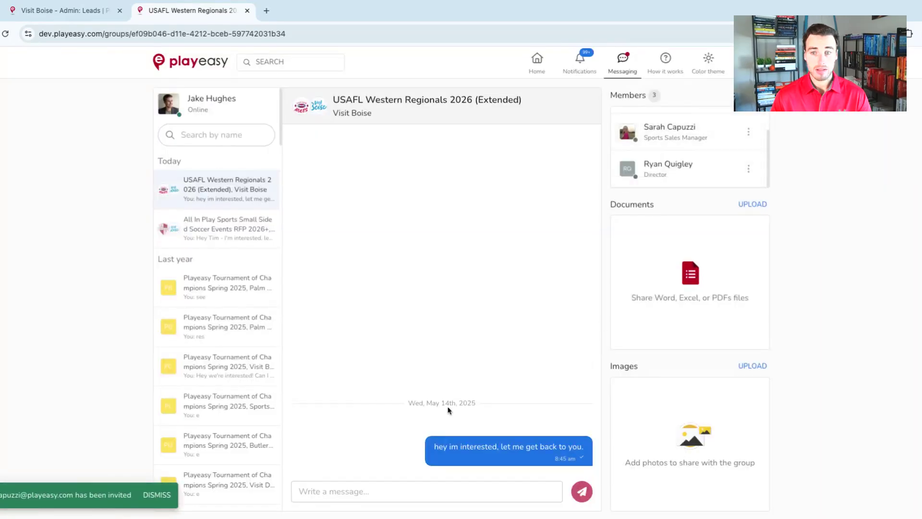
click(333, 491)
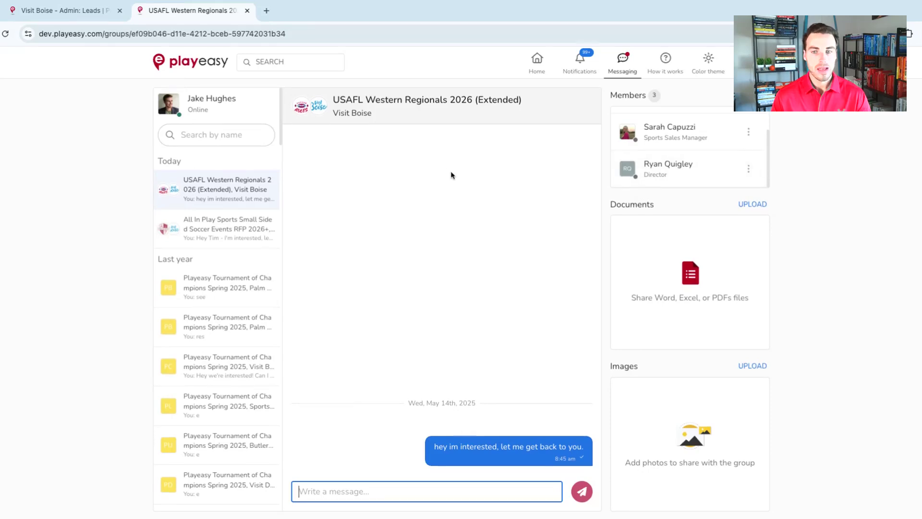
Step: Return to Visit Boise's site selection leads, refresh the page and show the leads marked as interested
click(79, 18)
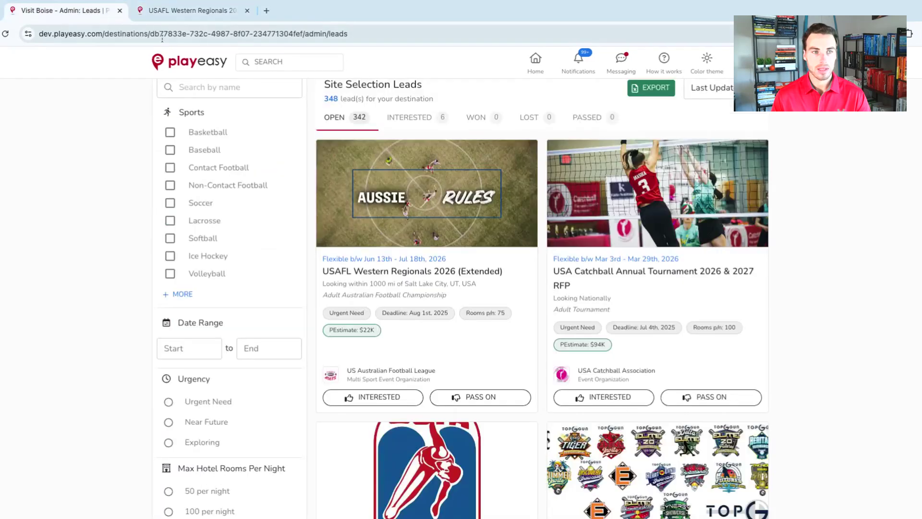
scroll(511, 188, up, 2)
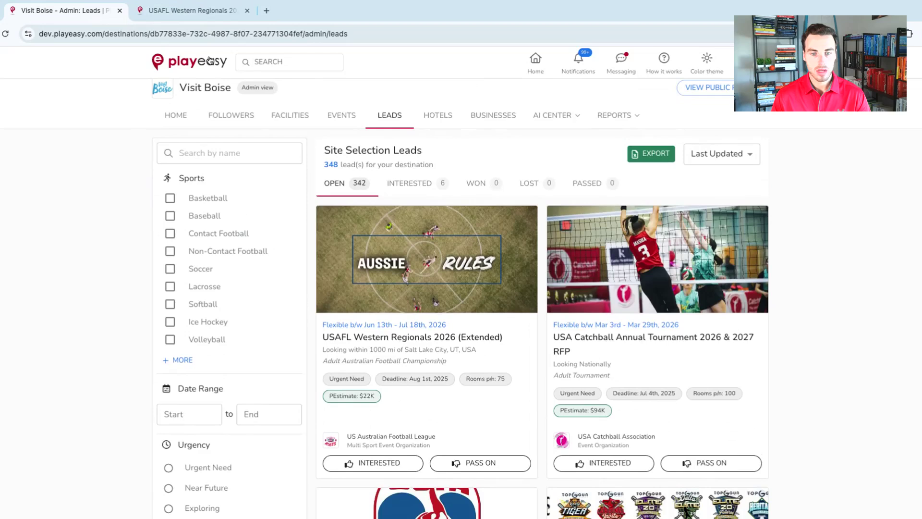
click(5, 34)
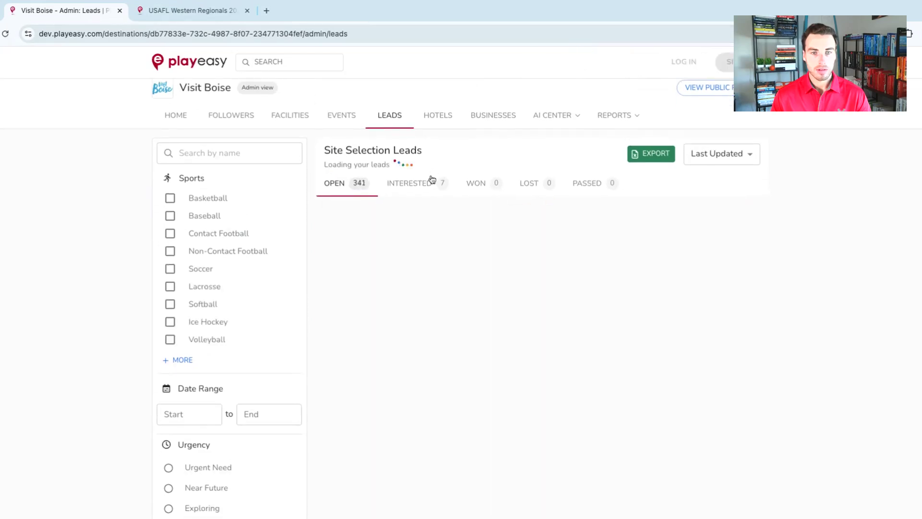
click(418, 187)
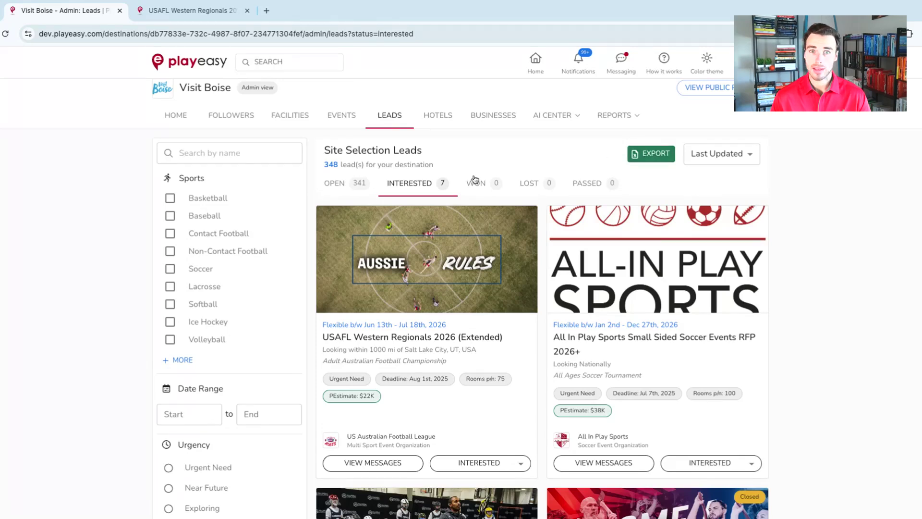
mouse_move(358, 398)
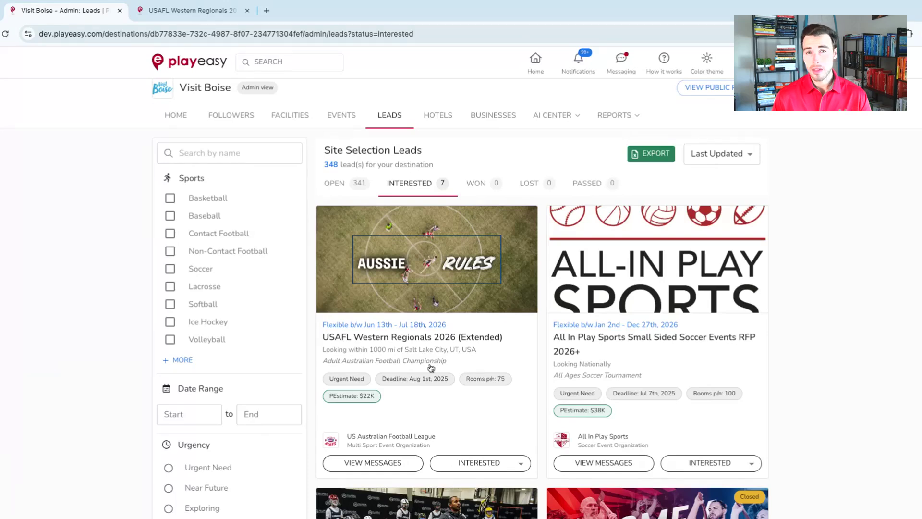
Step: Open the Leads Overview report, set its period to 1 Year and review the impact figures and the sport, age group and event type charts
click(616, 118)
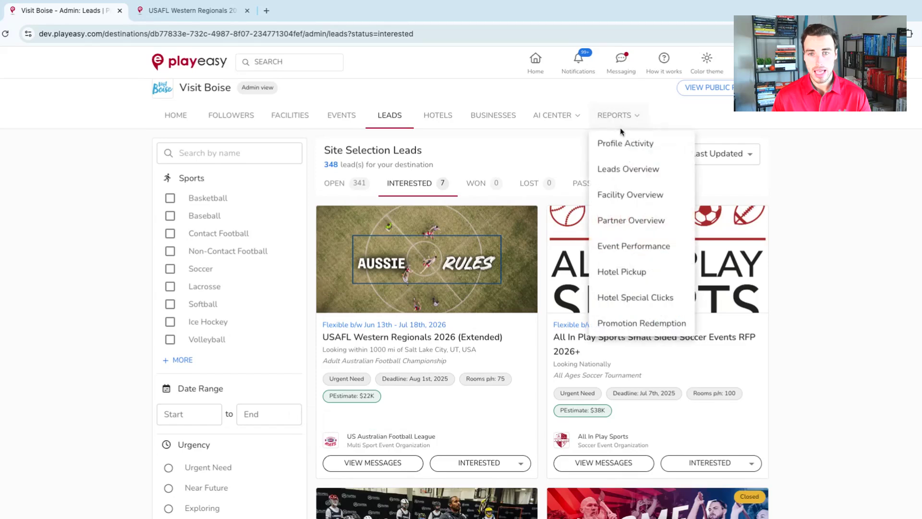
click(629, 172)
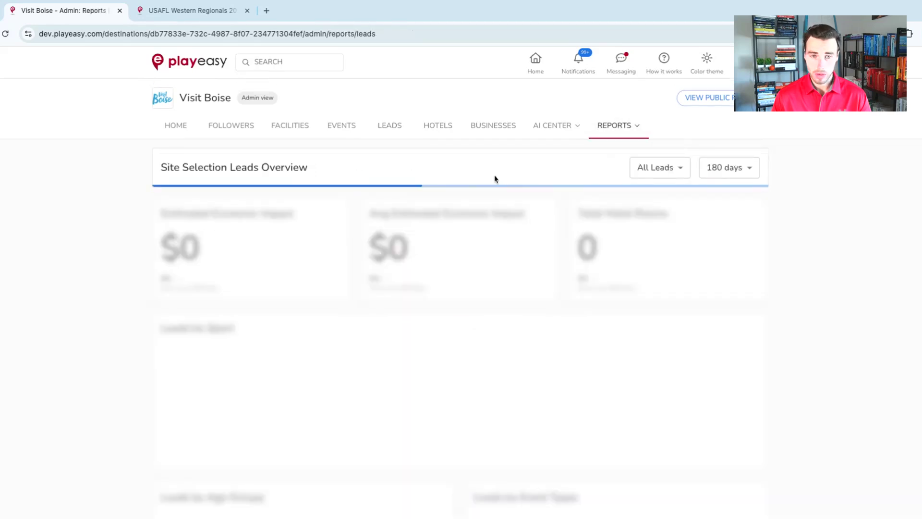
click(723, 173)
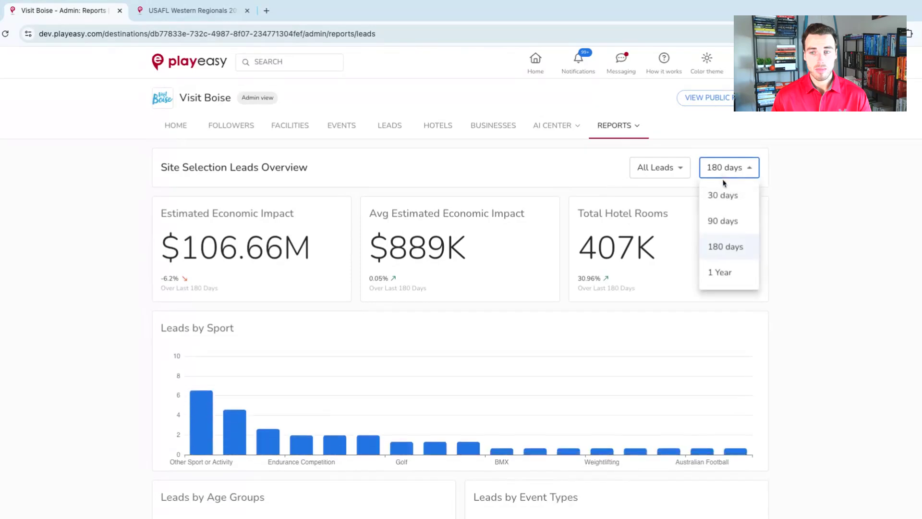
click(722, 278)
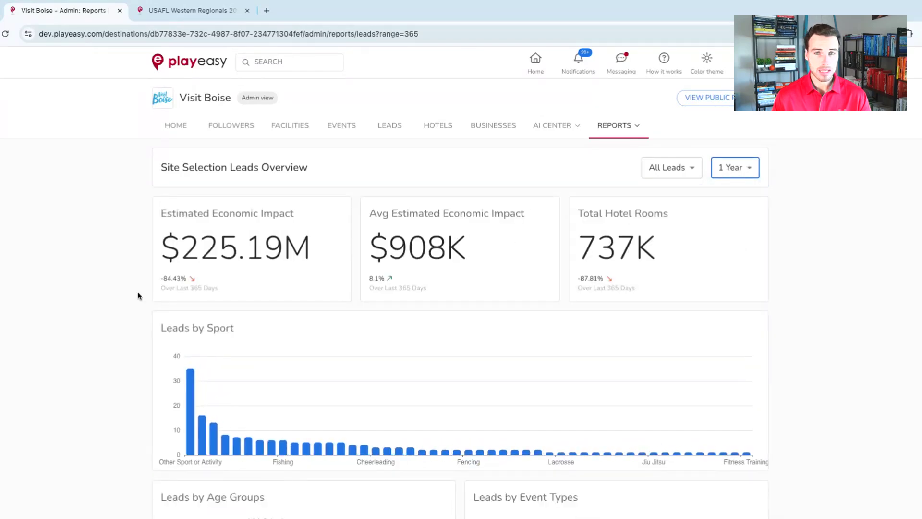
scroll(137, 296, down, 2)
mouse_move(199, 327)
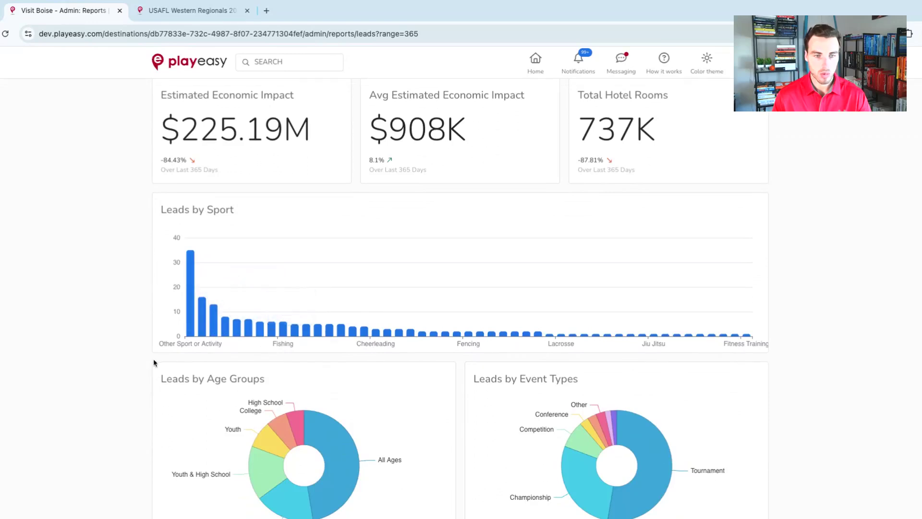
scroll(153, 362, down, 2)
scroll(447, 385, down, 1)
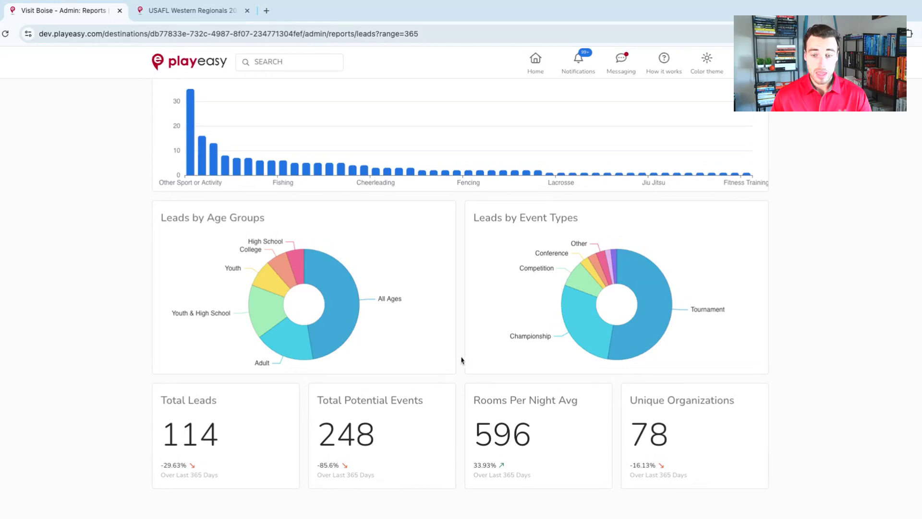
scroll(462, 360, up, 6)
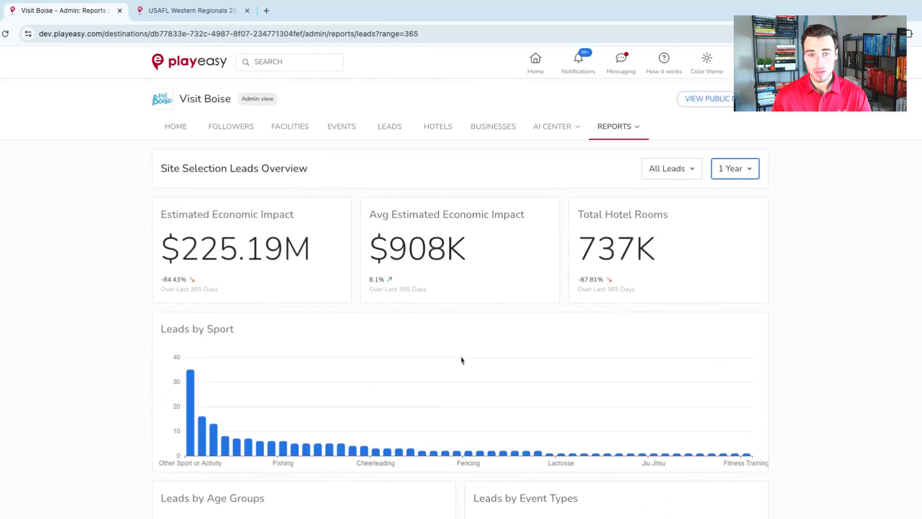
Step: Filter the leads report to Interested Leads, review its figures and charts, and look over the other lead status options
click(694, 173)
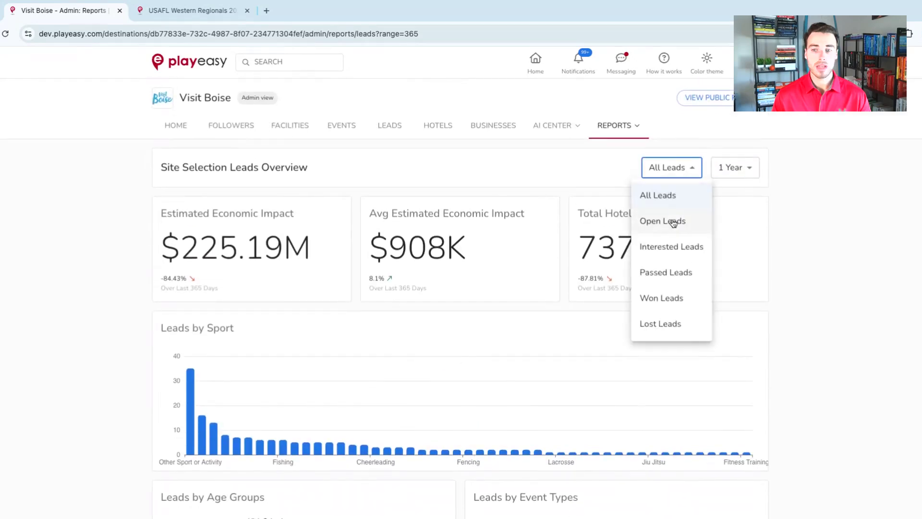
click(670, 246)
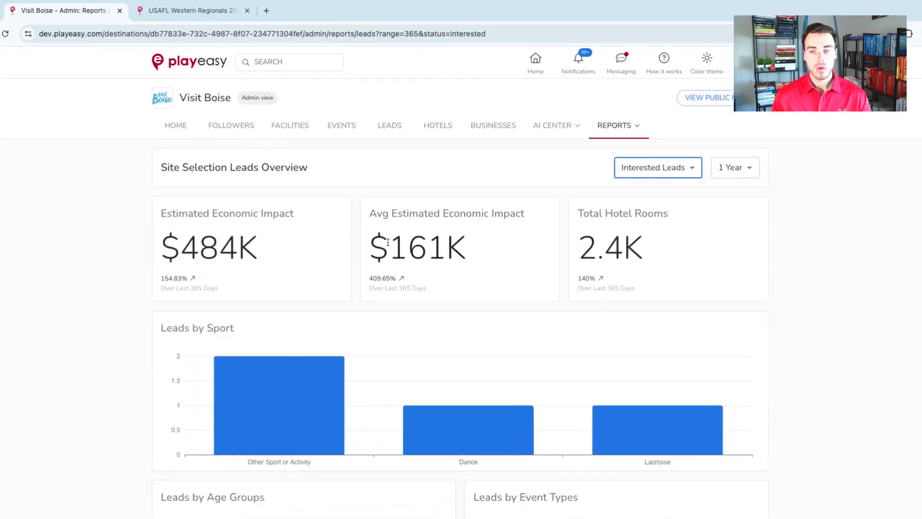
scroll(223, 299, down, 3)
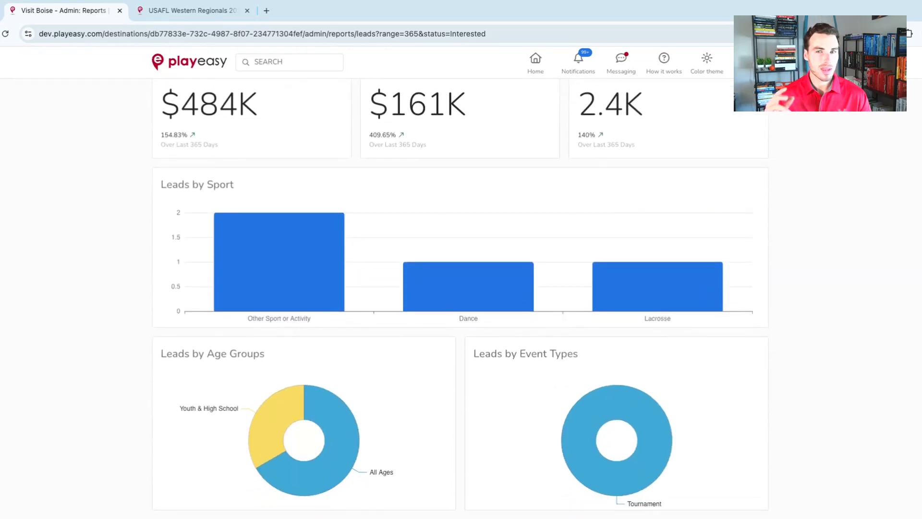
mouse_move(279, 267)
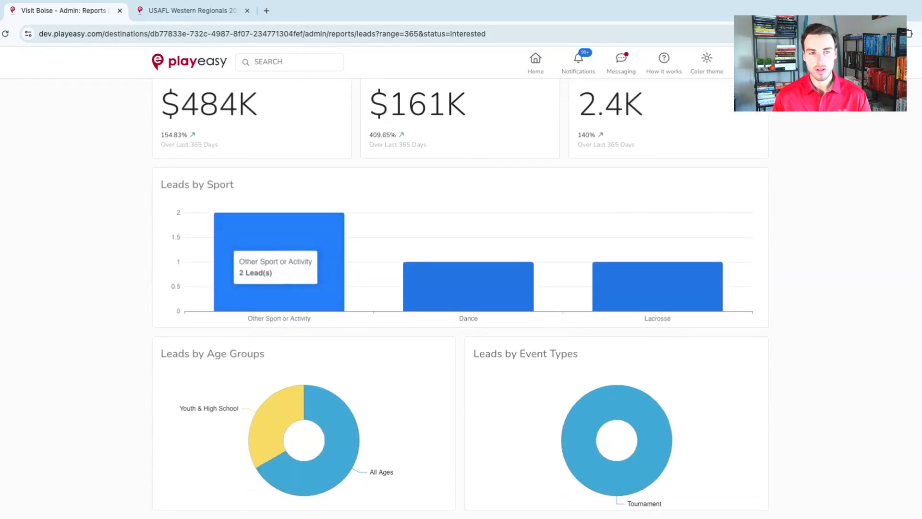
scroll(278, 323, down, 1)
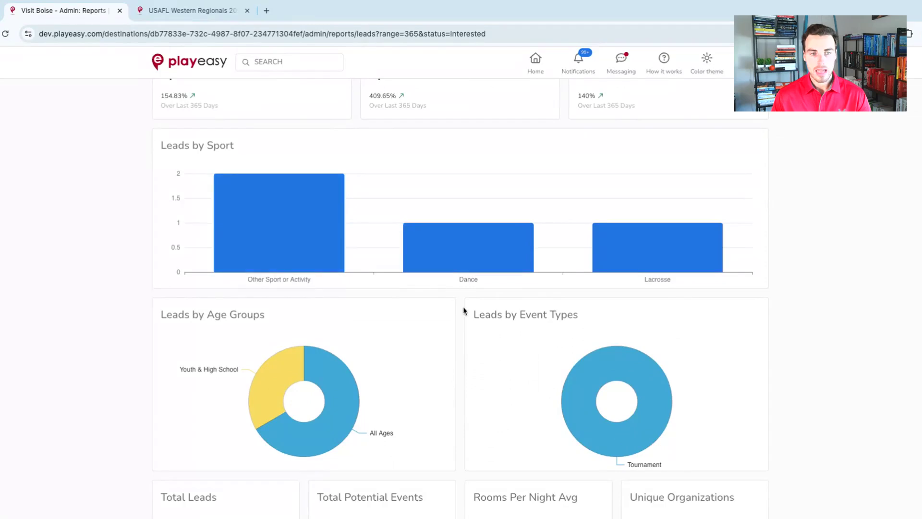
scroll(463, 307, down, 1)
scroll(464, 309, up, 4)
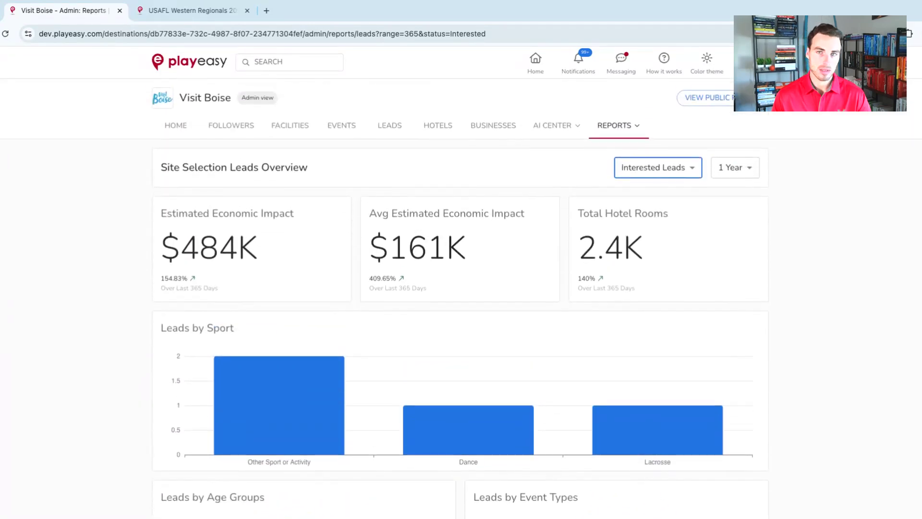
click(651, 174)
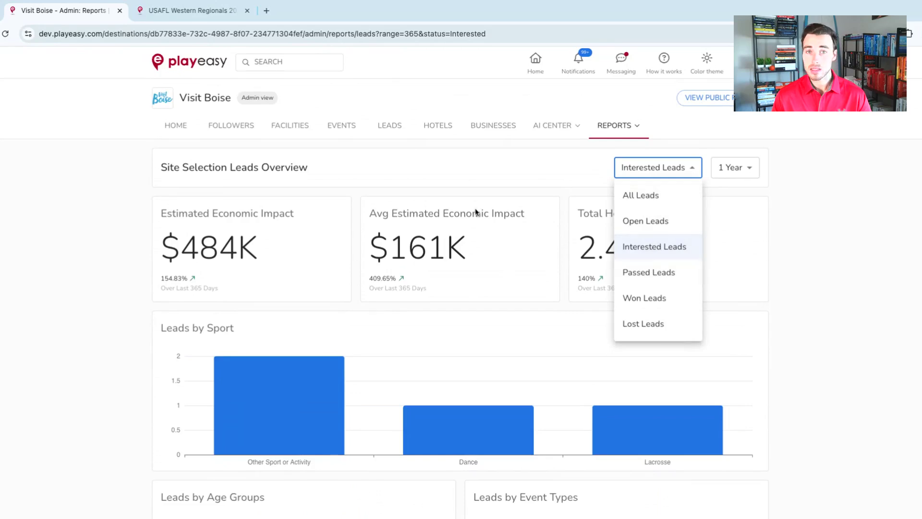
click(452, 195)
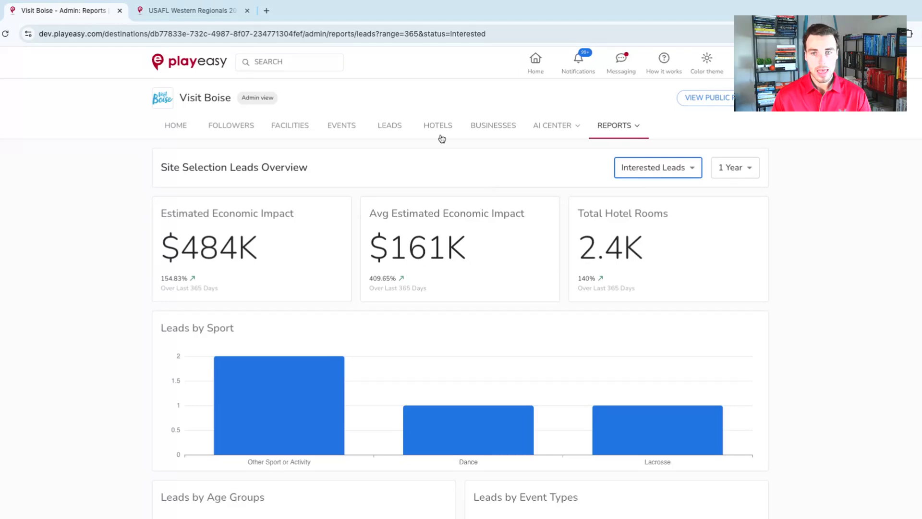
Step: Open the Organization Directory from the home page and look through its sport, age group, event location and event type filters
click(407, 133)
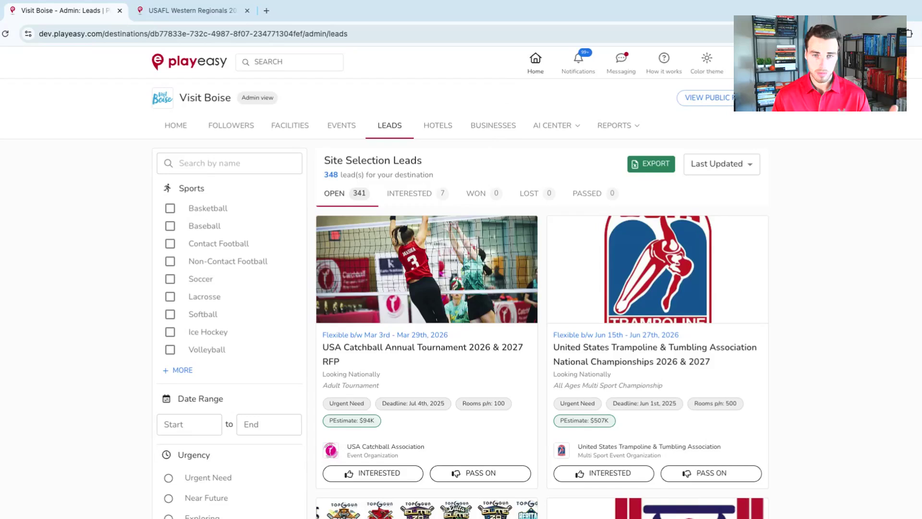
click(535, 65)
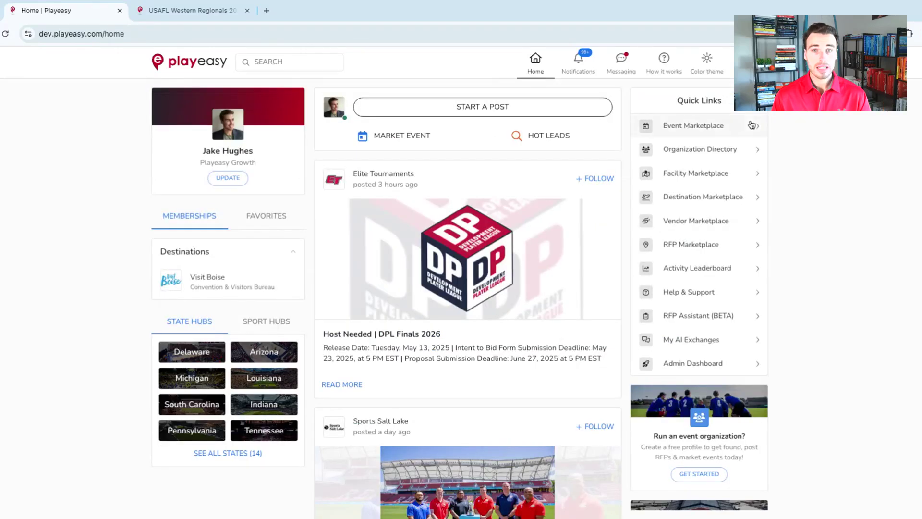
click(715, 147)
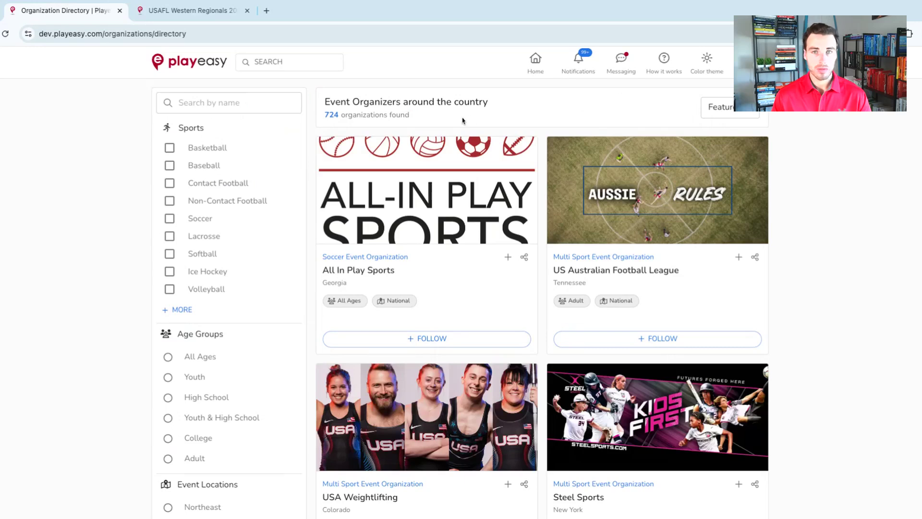
scroll(245, 216, down, 2)
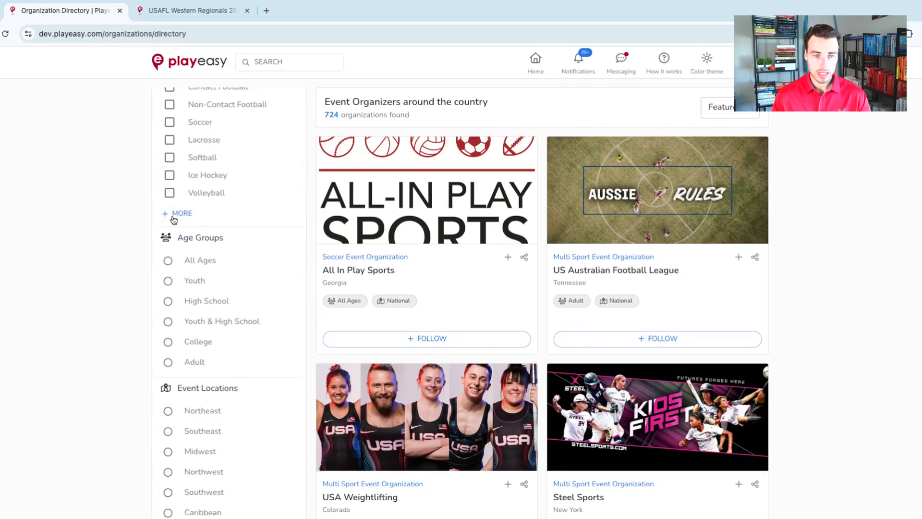
click(180, 212)
scroll(220, 262, down, 3)
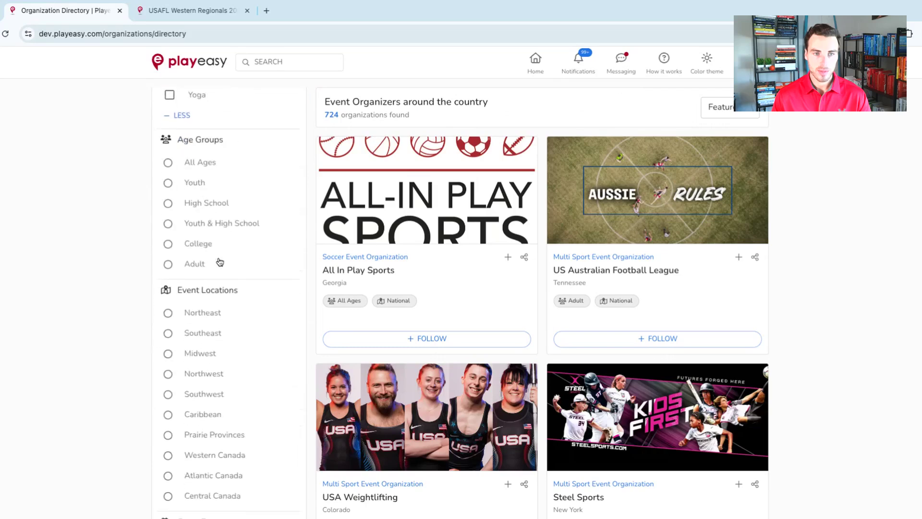
scroll(208, 210, down, 3)
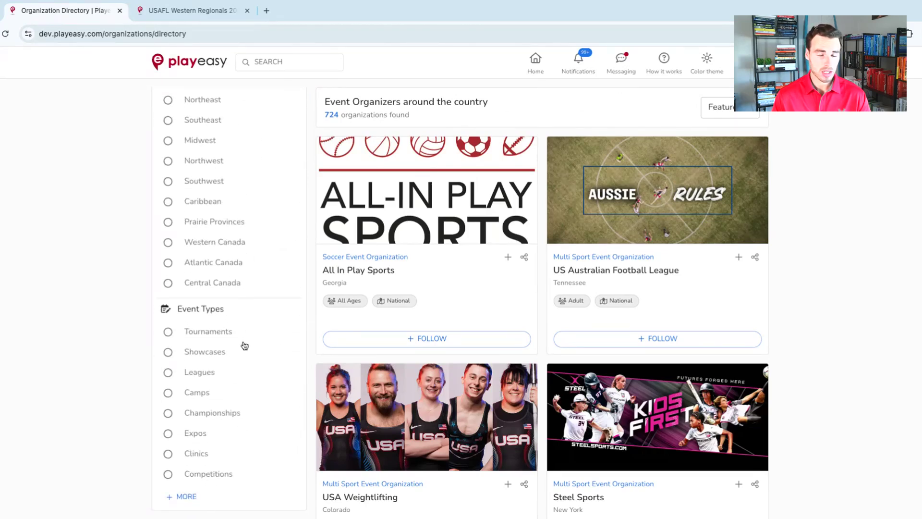
scroll(290, 205, up, 12)
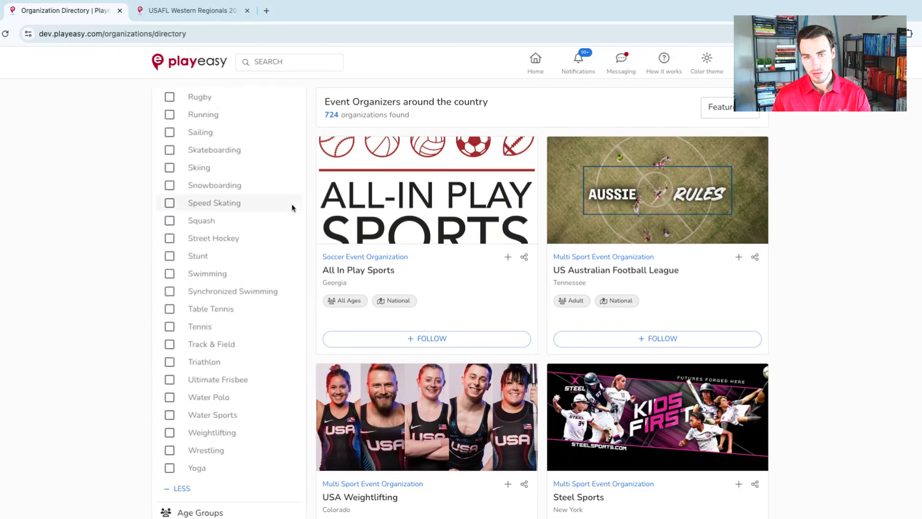
Step: Open the All In Play Sports organization, review its profile and documents, and view the director's contact card
click(449, 291)
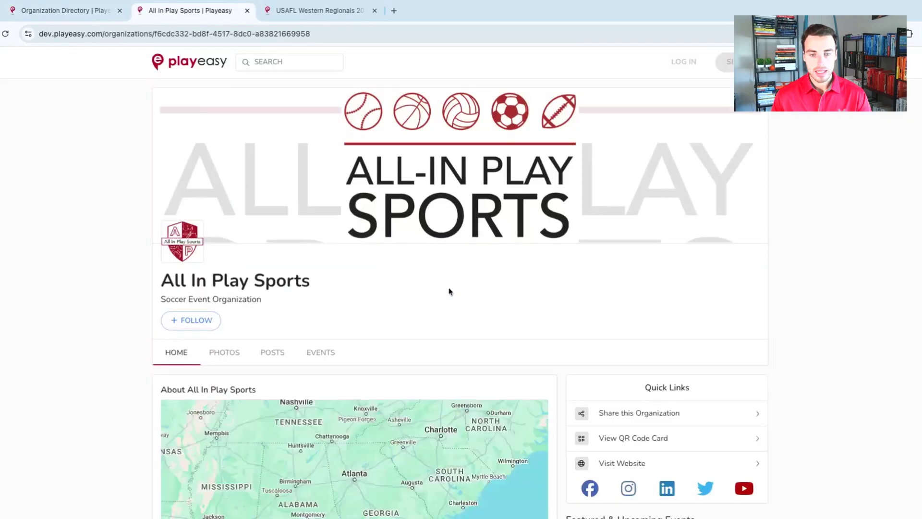
scroll(498, 317, down, 5)
scroll(499, 317, down, 4)
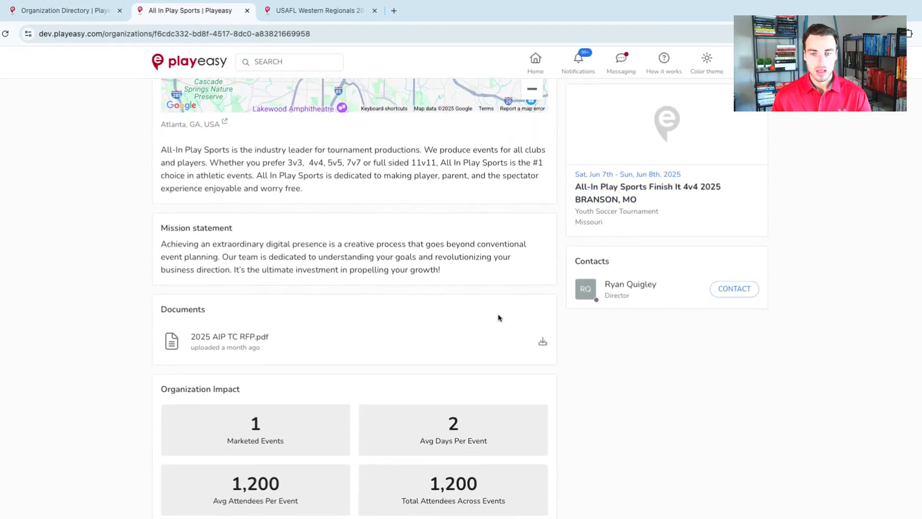
click(734, 288)
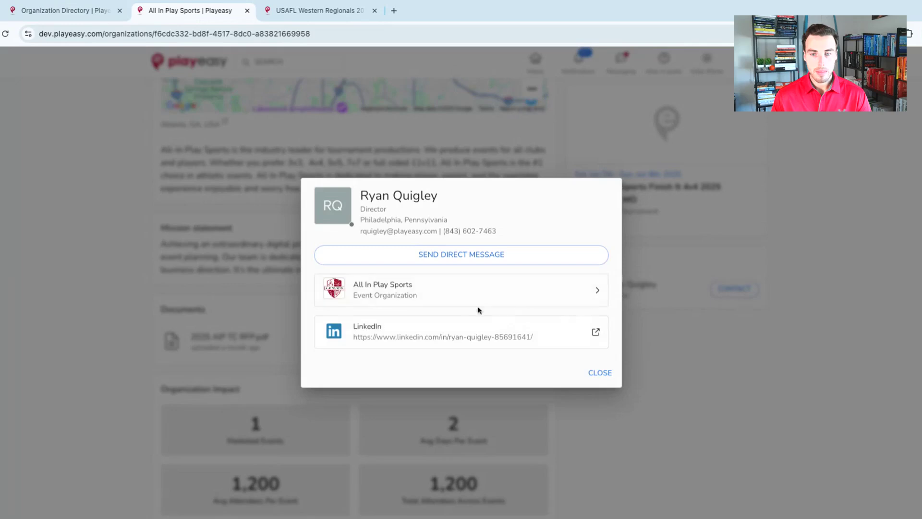
Step: Close the contact card, review All In Play Sports' impact and event information, check its public RFPs and return to its profile
click(606, 376)
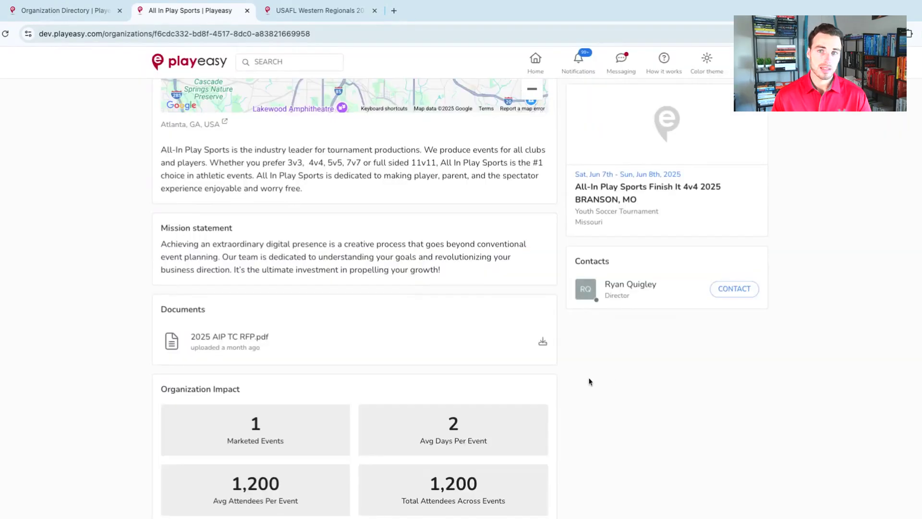
scroll(590, 382, down, 5)
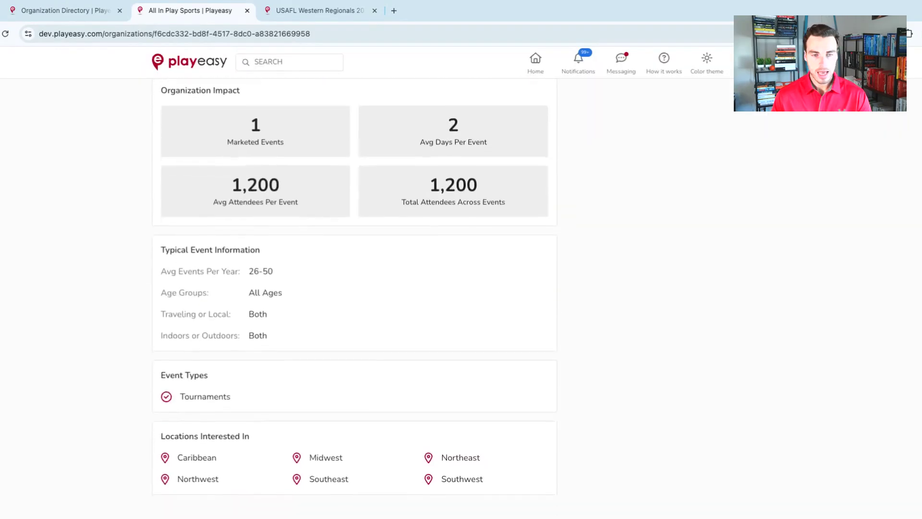
scroll(335, 236, up, 15)
click(369, 239)
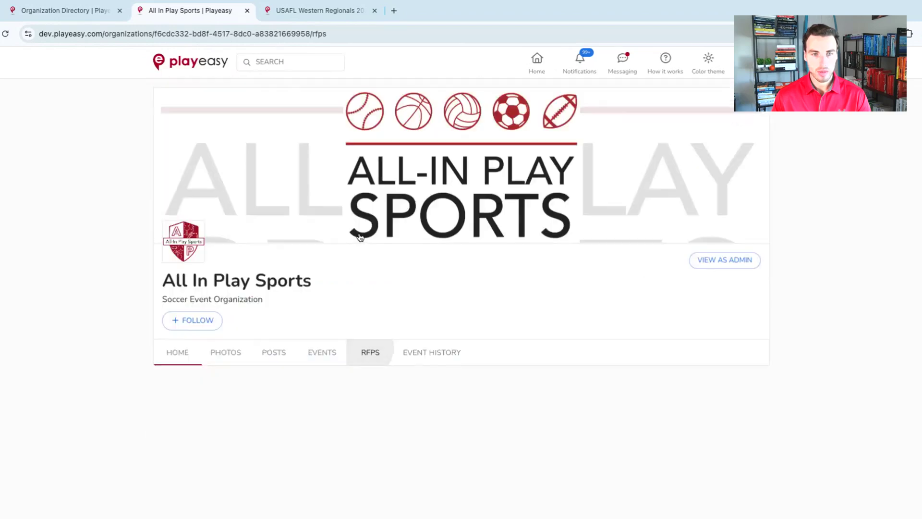
scroll(298, 245, down, 3)
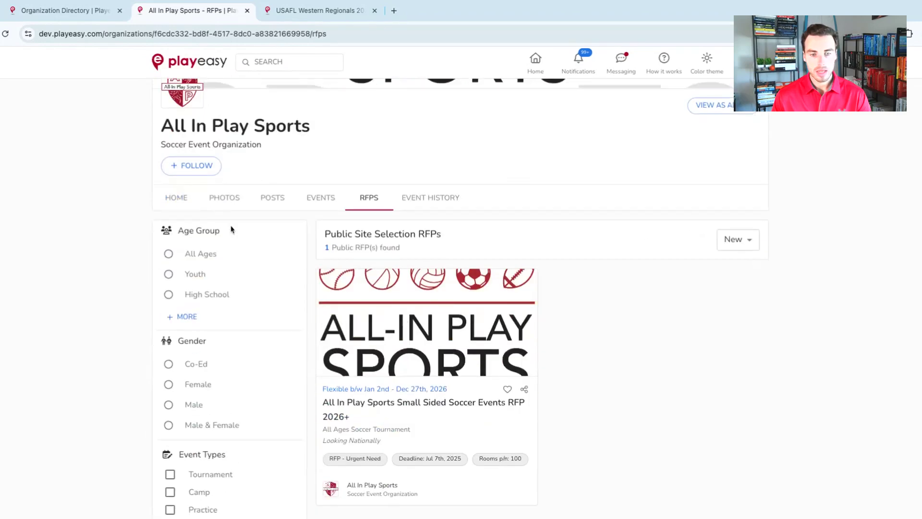
click(185, 199)
scroll(363, 217, up, 3)
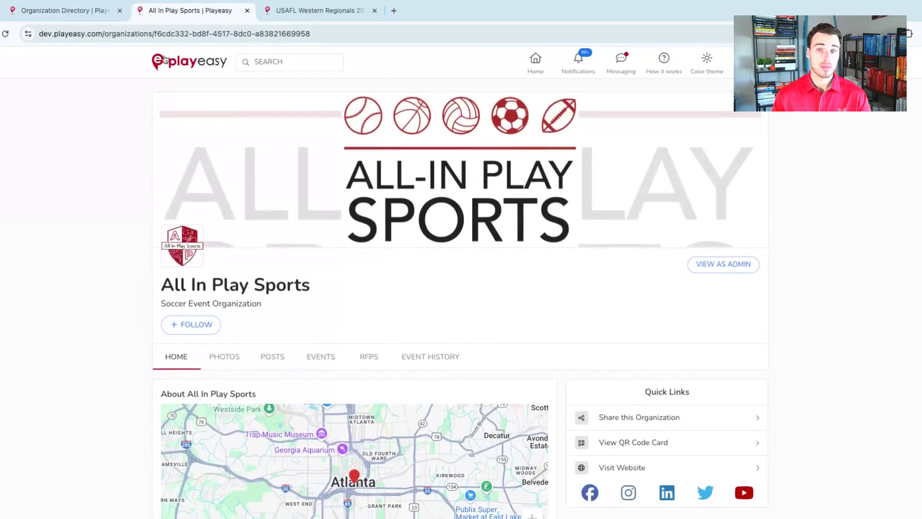
Step: Go back to the Organization Directory and sort the event organizers by New
click(96, 11)
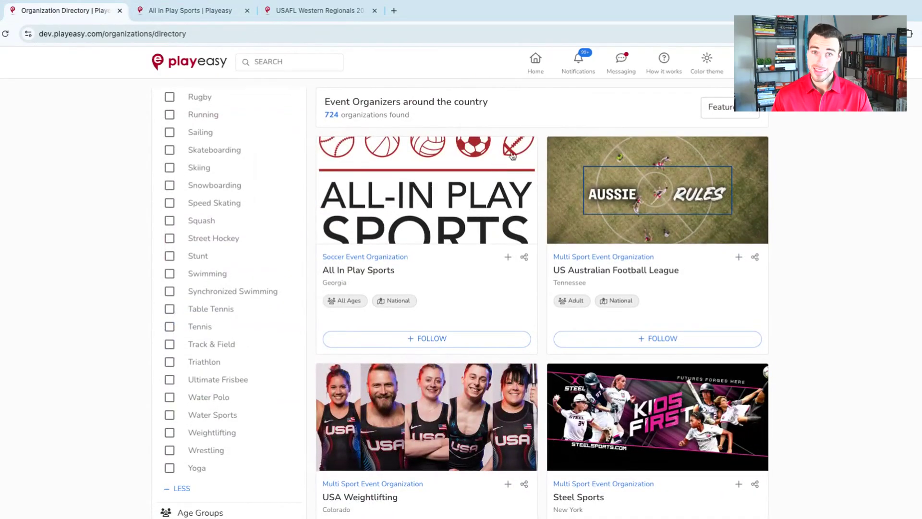
click(733, 109)
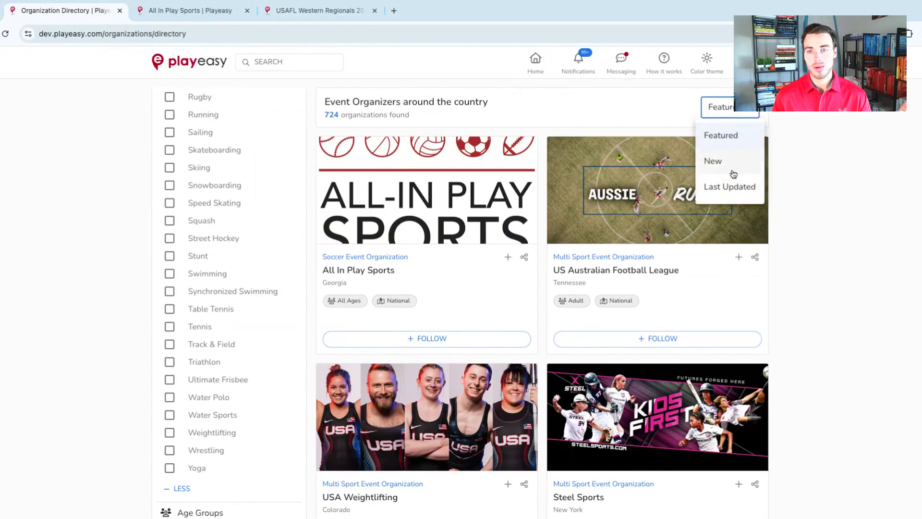
click(732, 169)
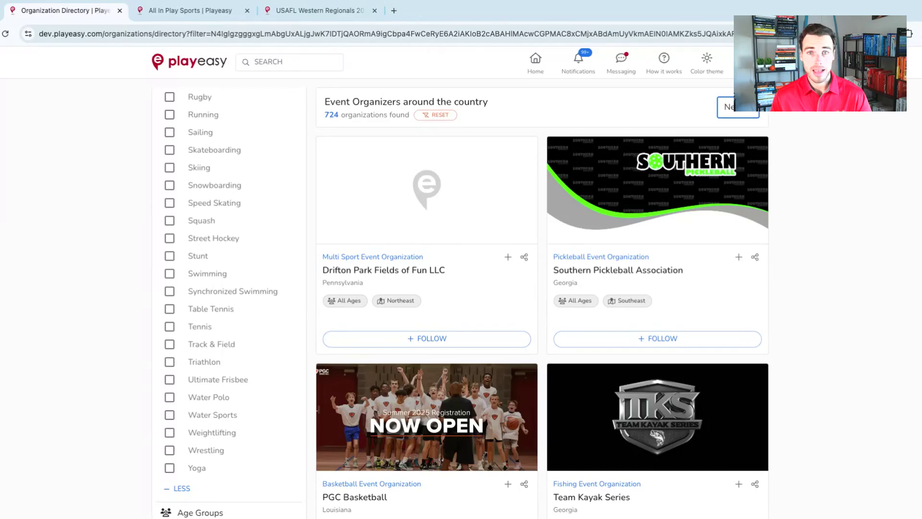
Step: Sort the event organizers by Last Updated and look through the listed organizations
click(741, 111)
click(737, 194)
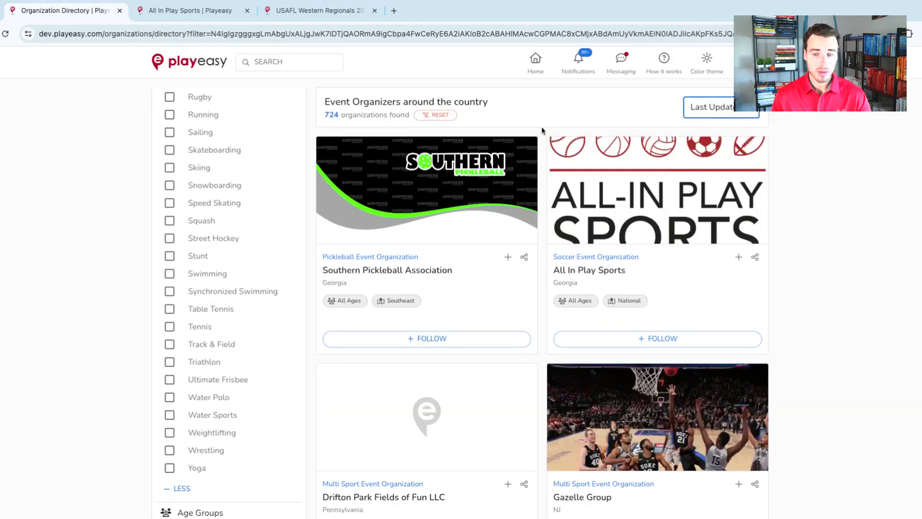
scroll(540, 163, down, 8)
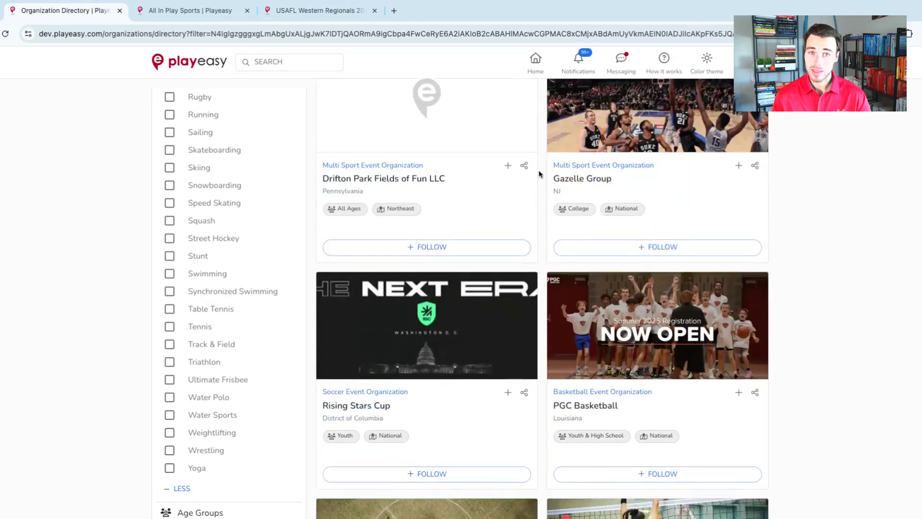
scroll(540, 174, down, 1)
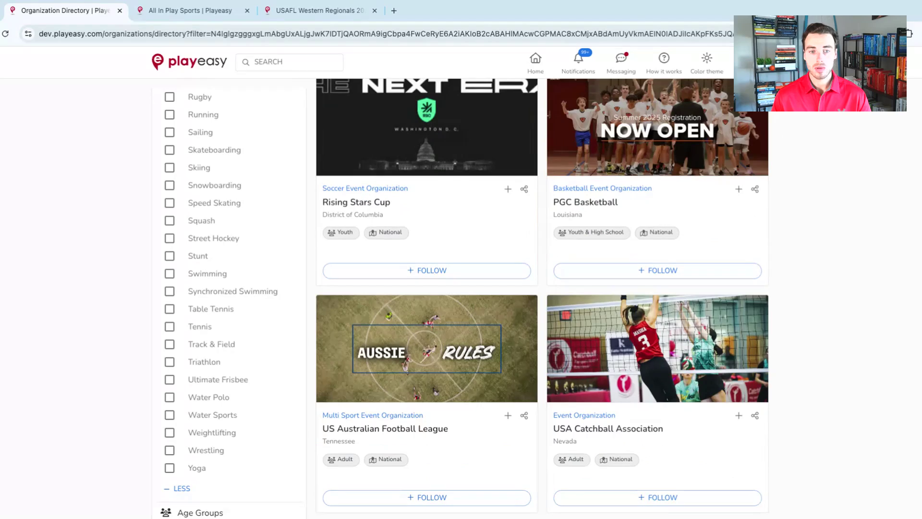
scroll(542, 296, up, 10)
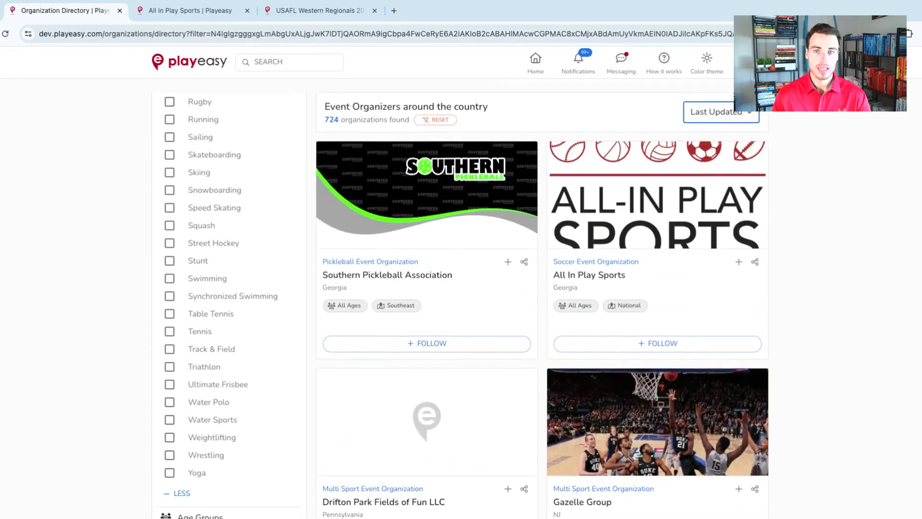
Step: Open the RFP Marketplace from the home page and look through the open RFPs
click(531, 77)
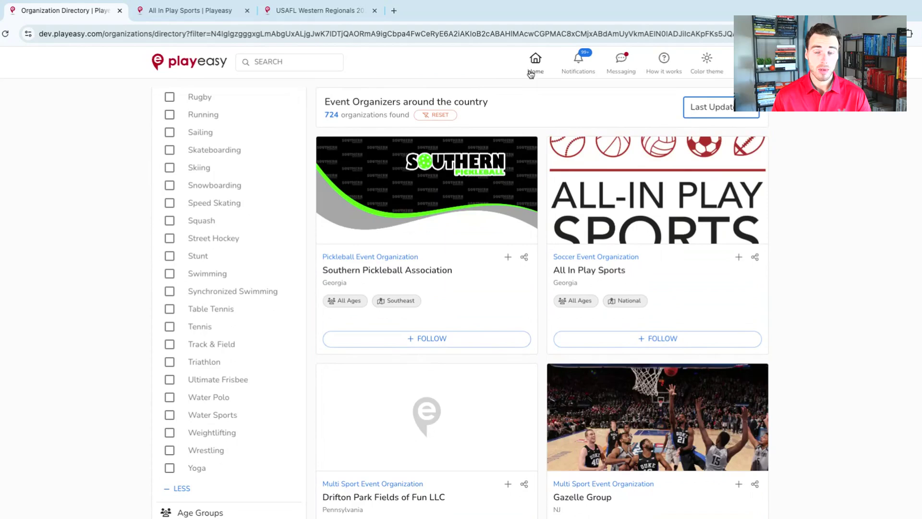
click(684, 251)
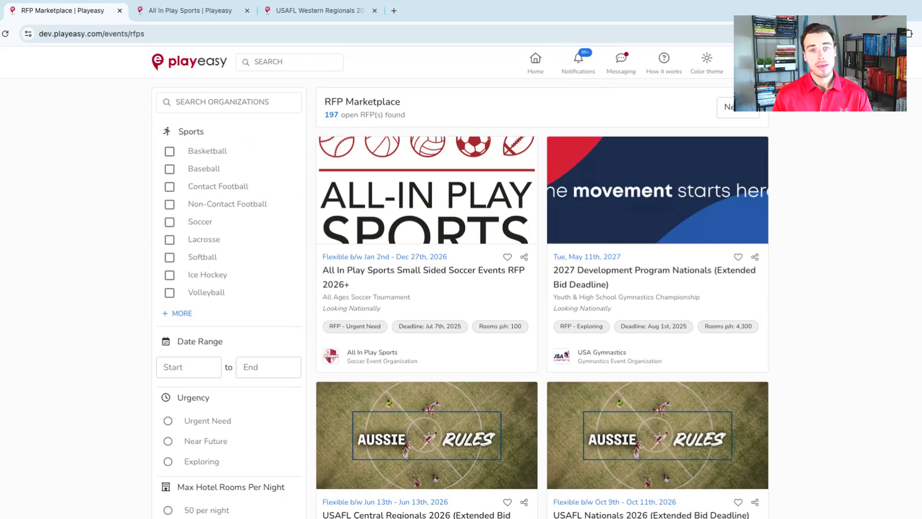
scroll(553, 274, down, 4)
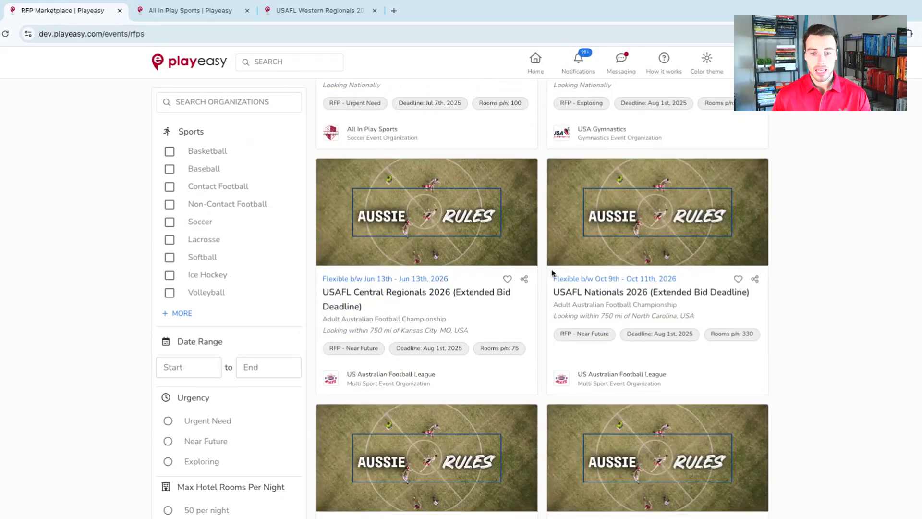
scroll(552, 273, down, 2)
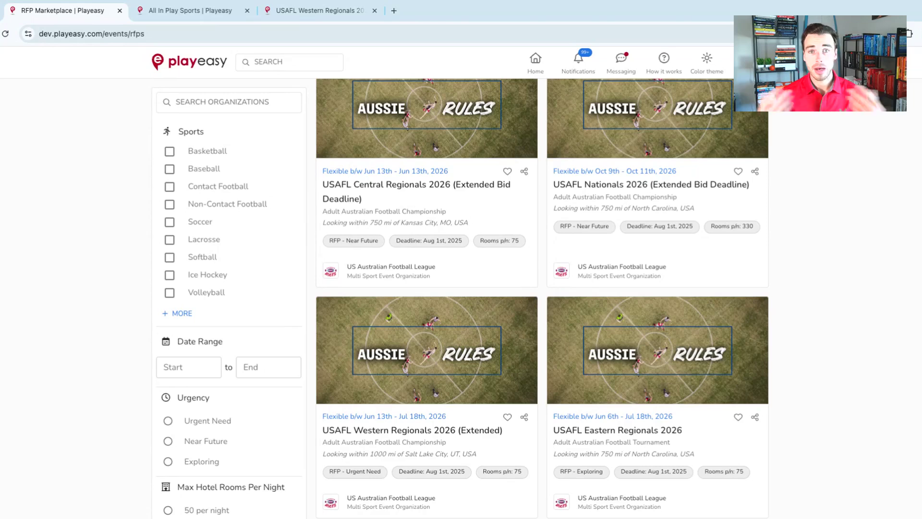
Step: Open the USAFL Nationals 2026 RFP, review its site requirements, documents and location, and close it to return to the marketplace
click(654, 202)
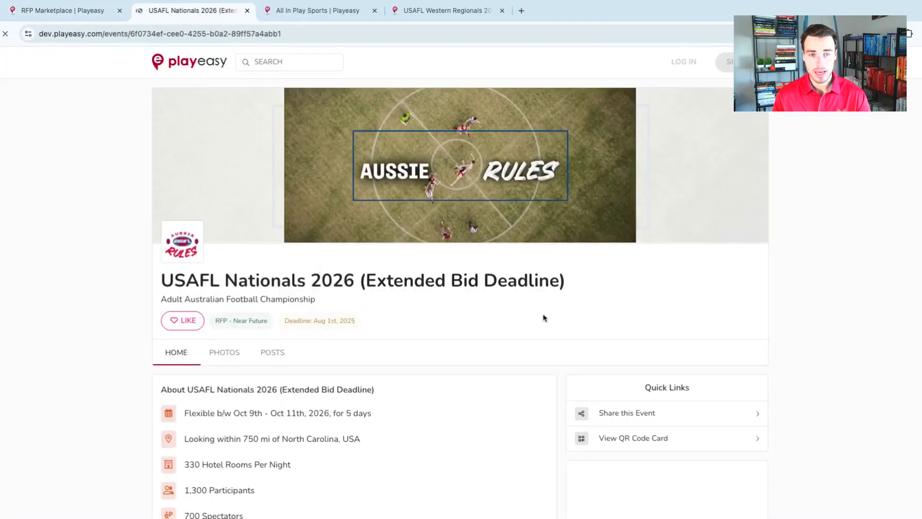
scroll(552, 350, down, 8)
scroll(552, 350, down, 6)
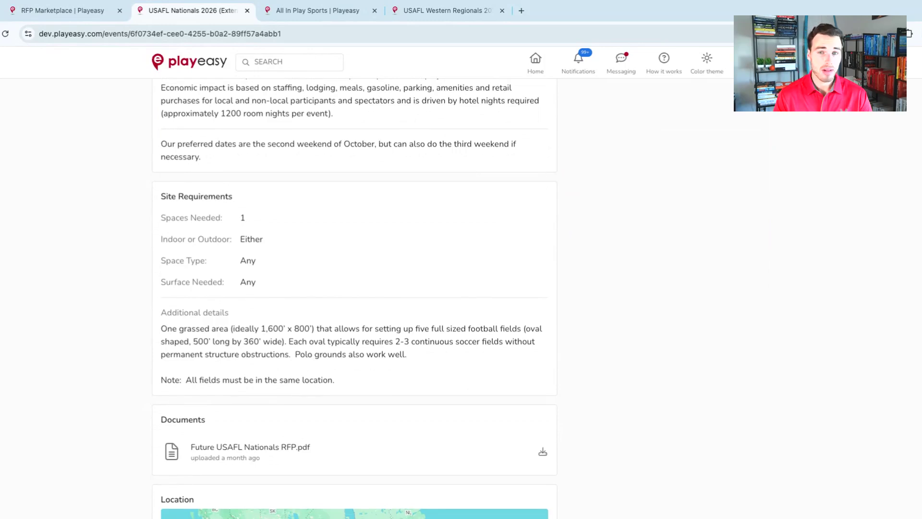
scroll(320, 368, down, 5)
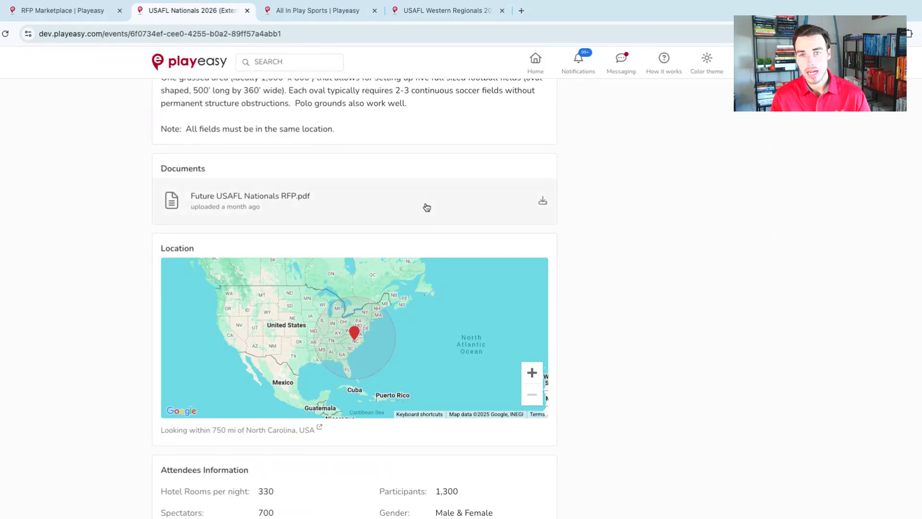
scroll(427, 207, up, 10)
click(247, 10)
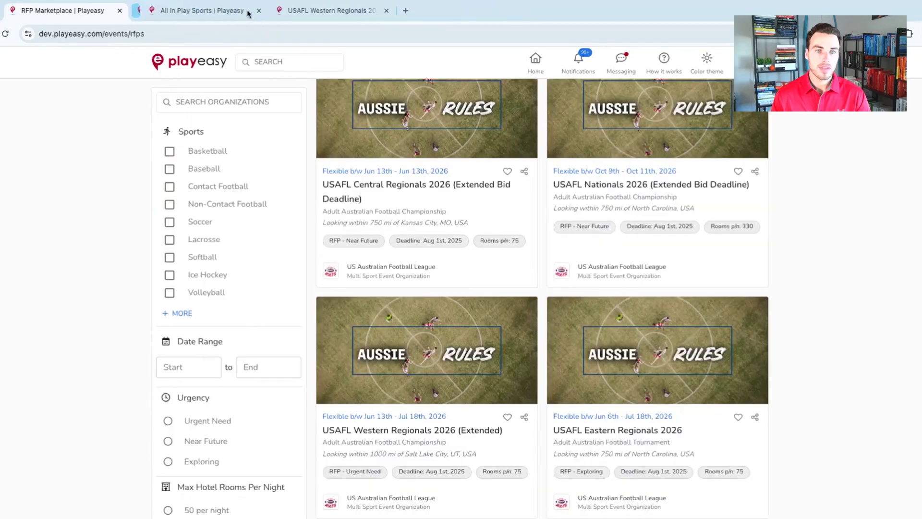
scroll(520, 145, up, 6)
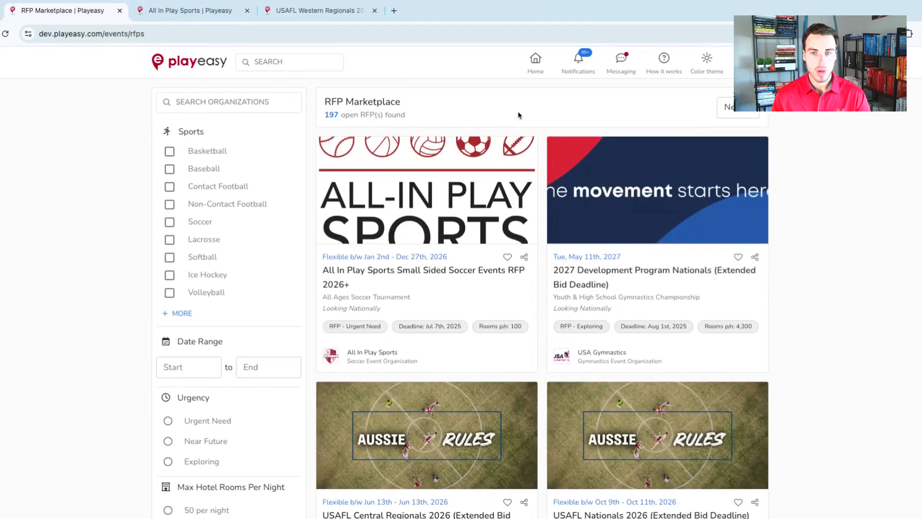
Step: Return to the home page and look through the newsfeed posts
click(536, 72)
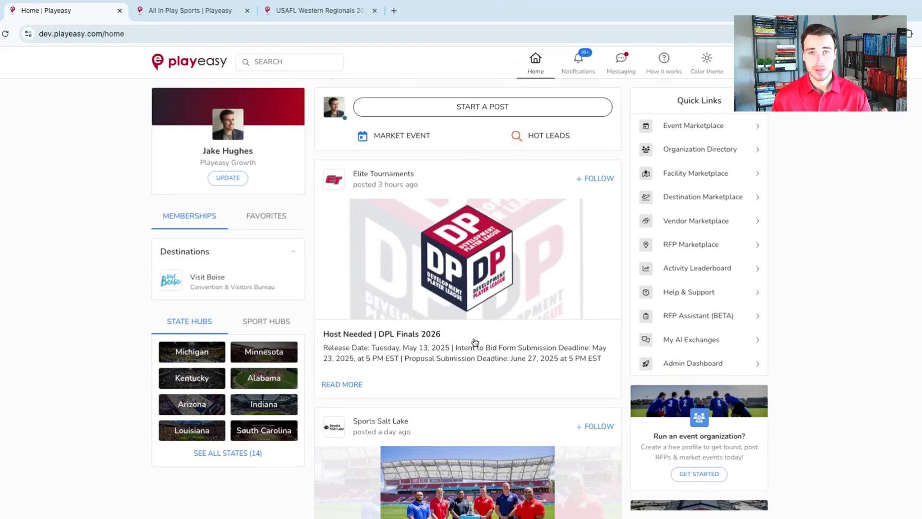
scroll(475, 342, down, 1)
scroll(475, 342, down, 5)
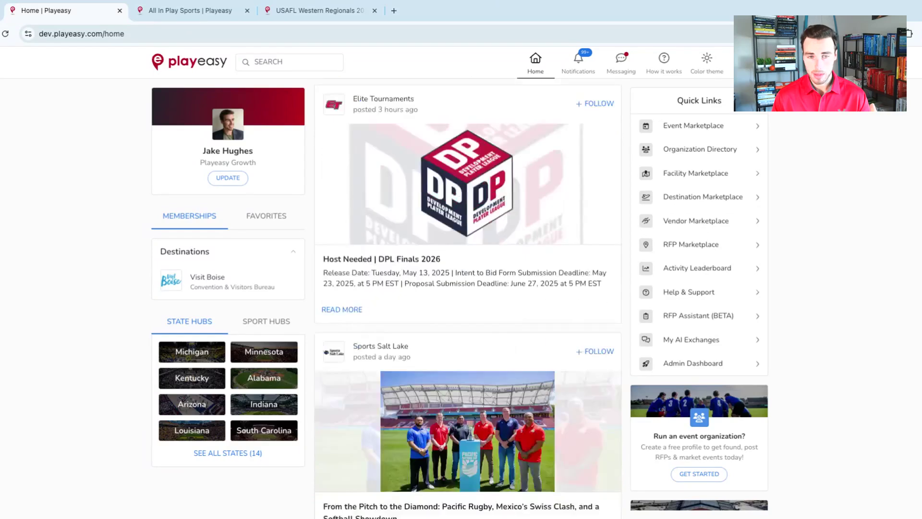
scroll(472, 240, up, 6)
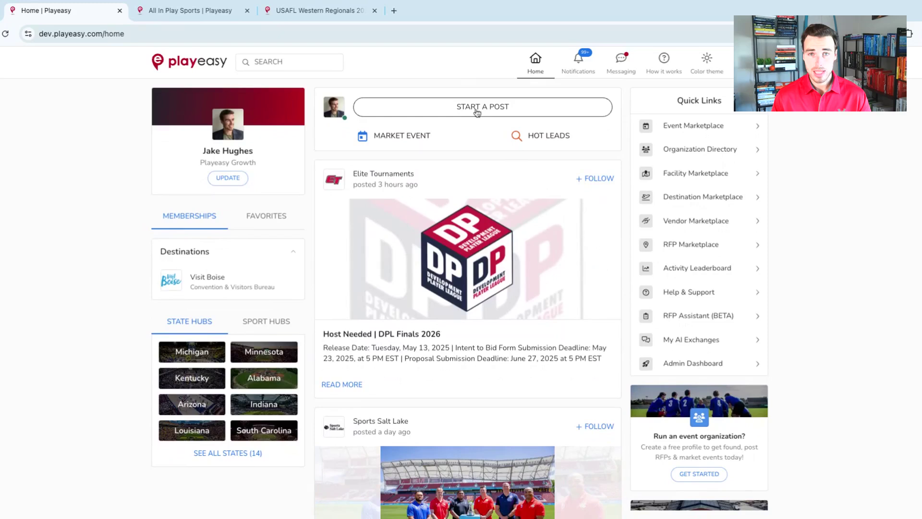
Step: Open the form for creating a newsfeed post, review its content, image and video fields, and close it without submitting
click(476, 110)
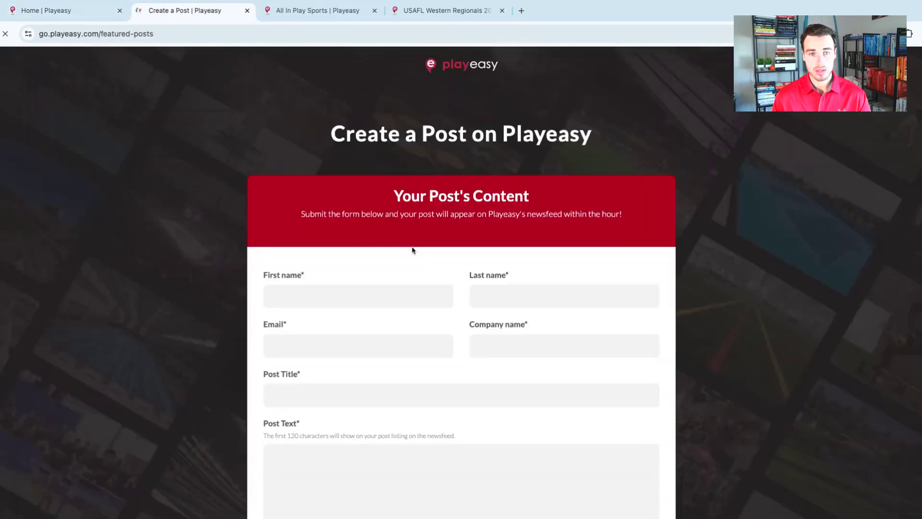
scroll(443, 282, down, 4)
scroll(444, 282, down, 3)
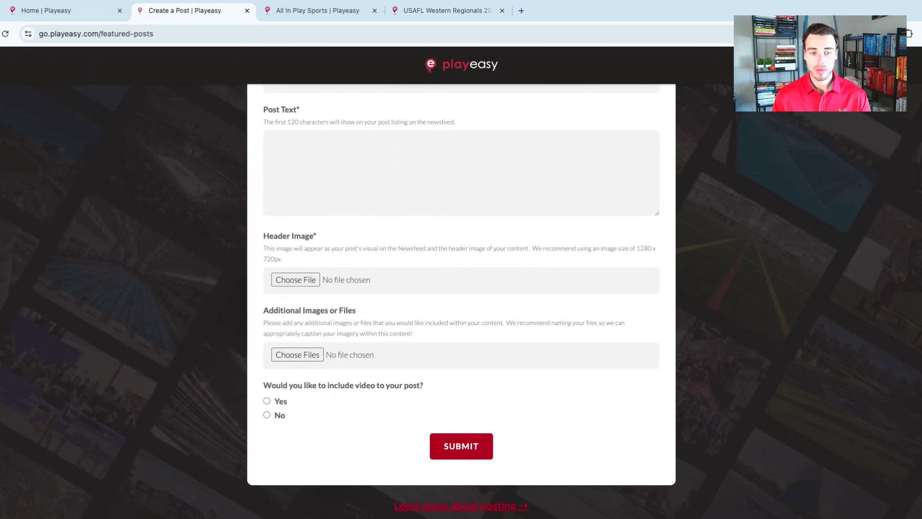
scroll(421, 206, up, 7)
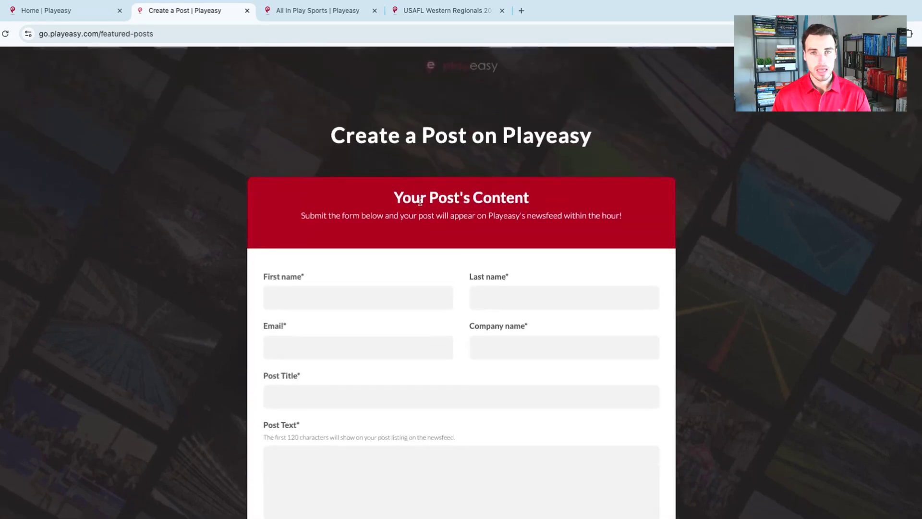
click(247, 11)
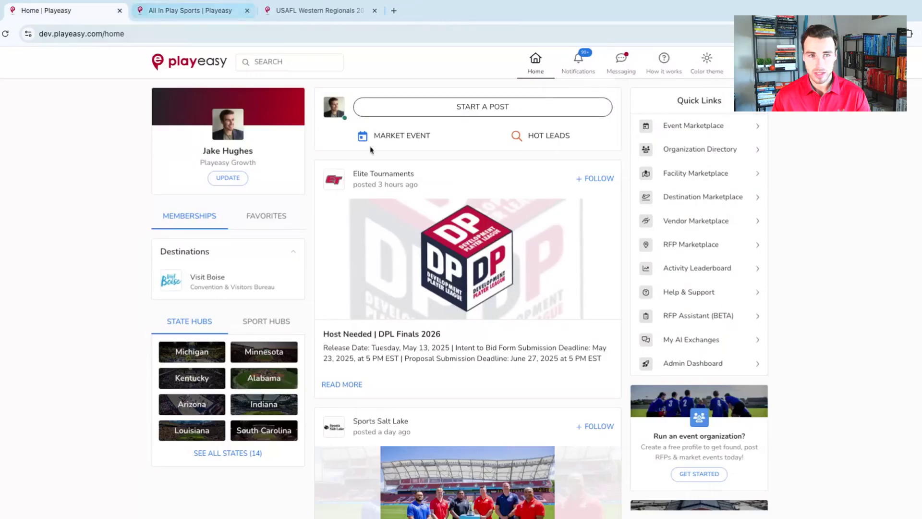